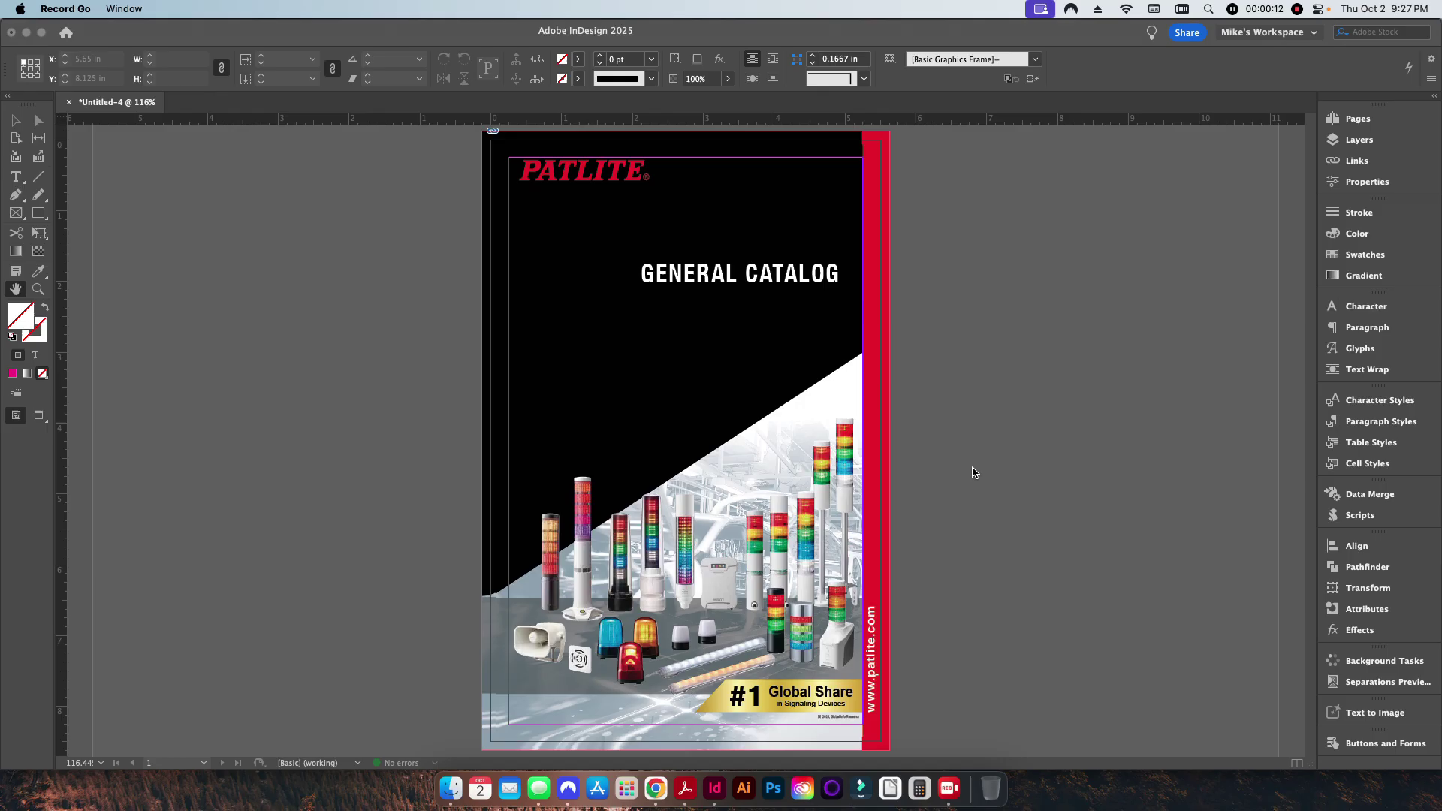
# Review the InDesign document's page size and bleed in Document Setup without changing anything
pyautogui.click(972, 472)
pyautogui.press('super+alt+p')
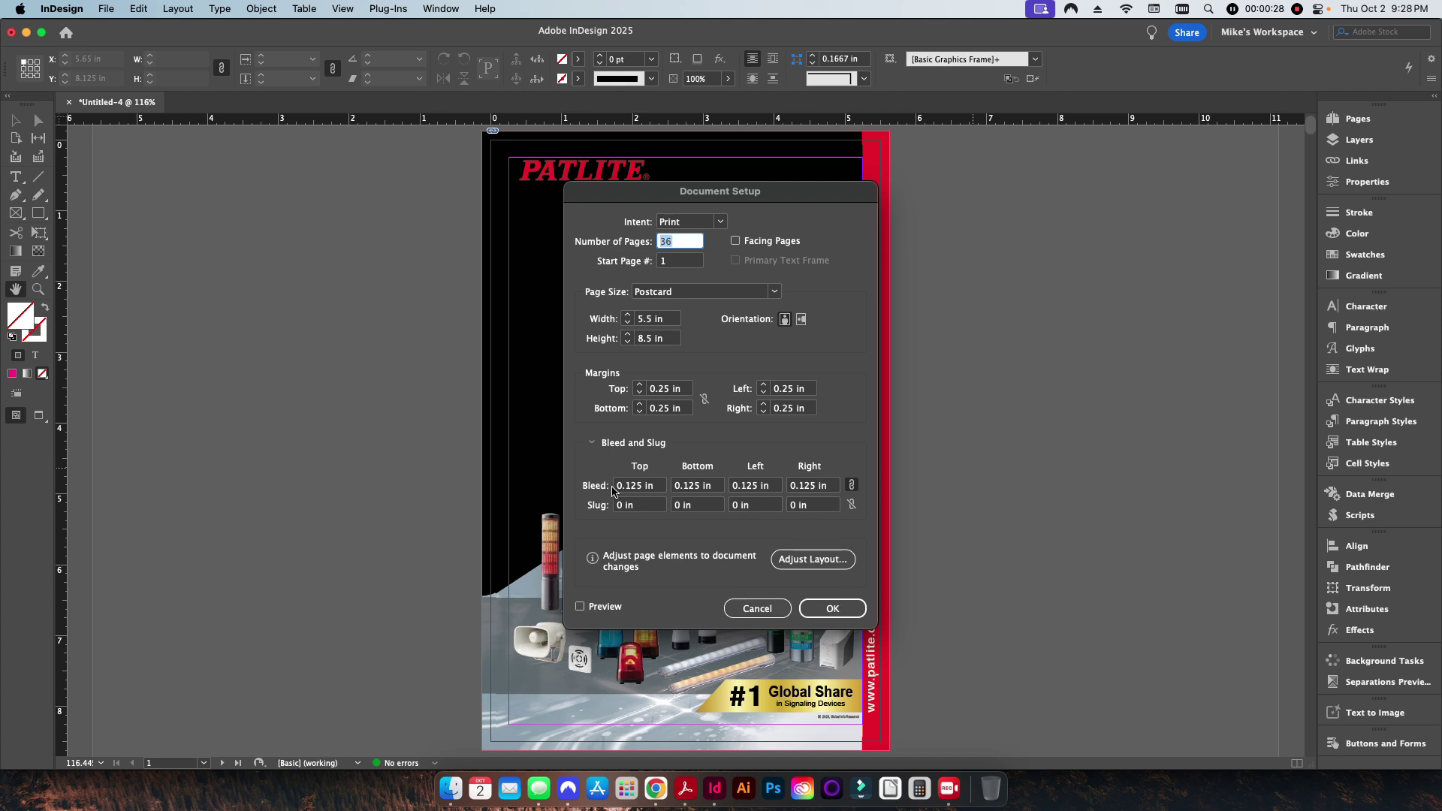
pyautogui.click(756, 609)
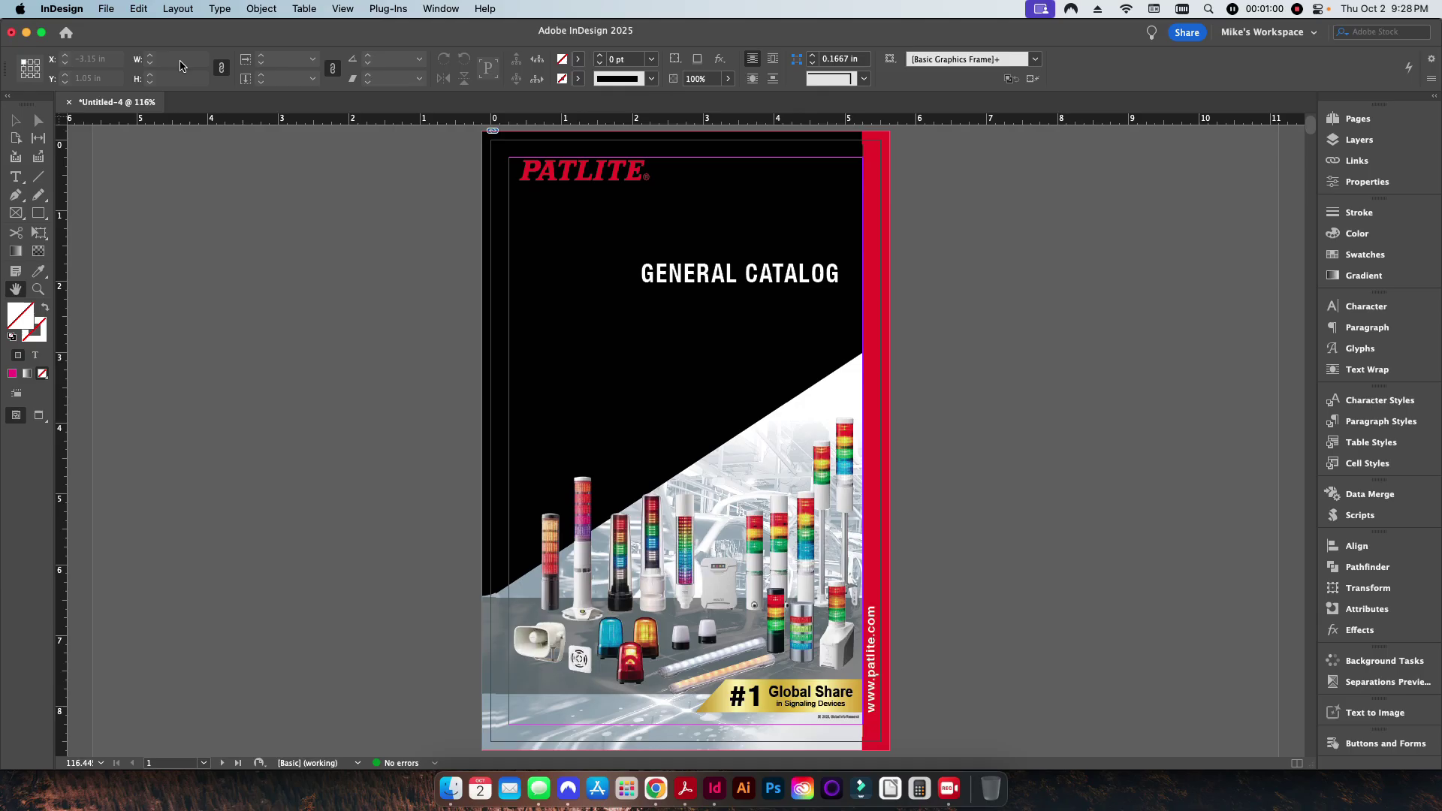
# Set up Print Booklet with 12 x 18 in paper and crop marks in its print settings
pyautogui.click(106, 8)
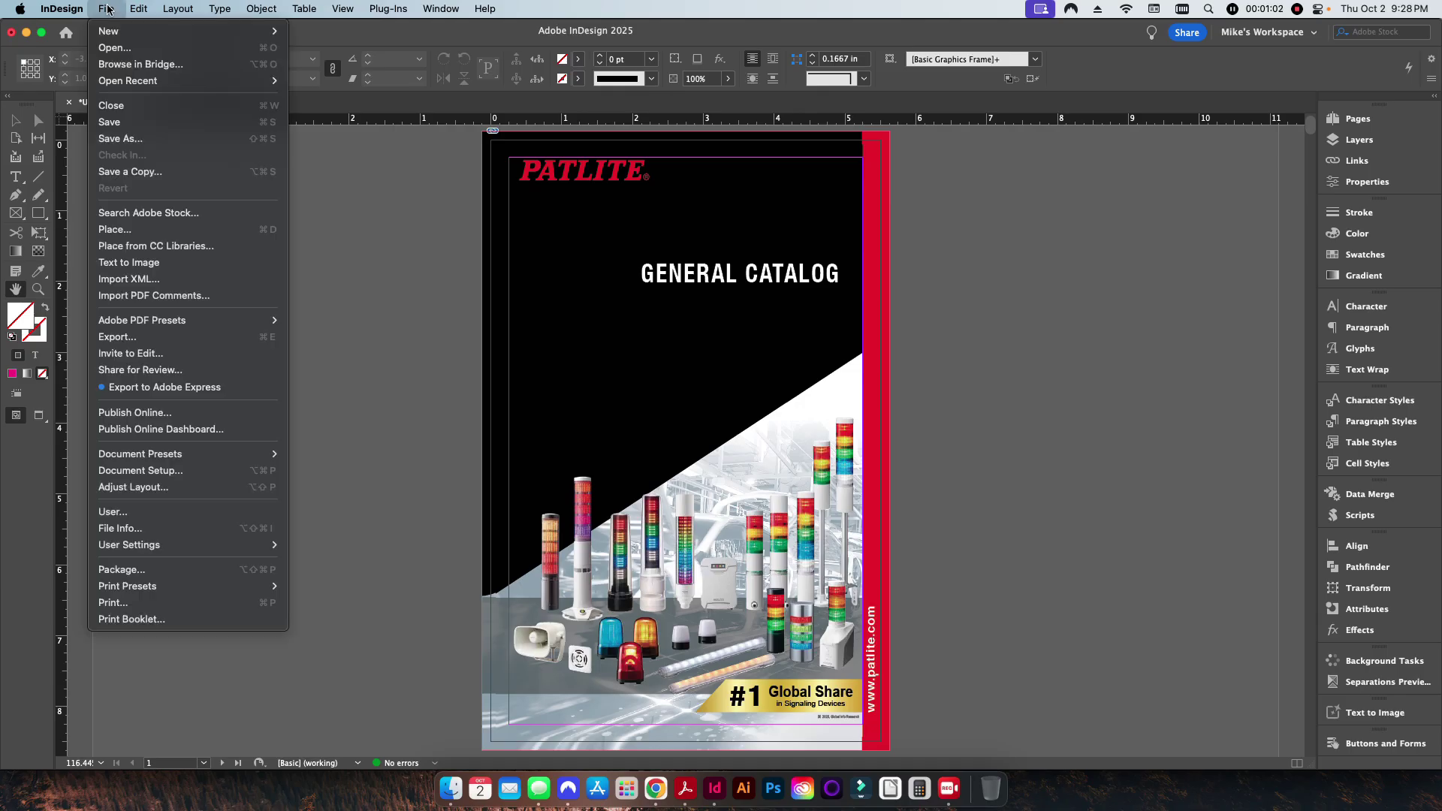
pyautogui.click(406, 564)
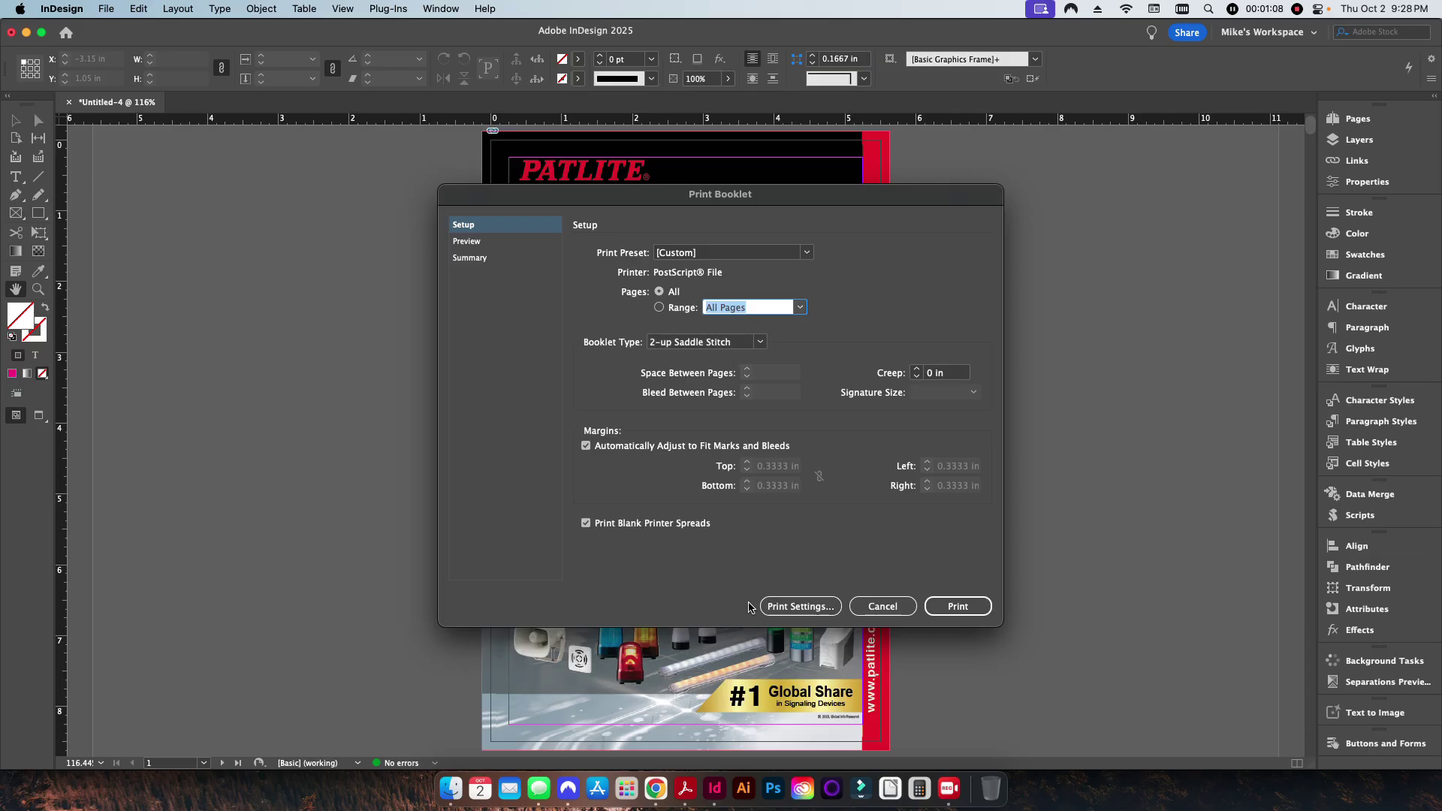
pyautogui.click(788, 610)
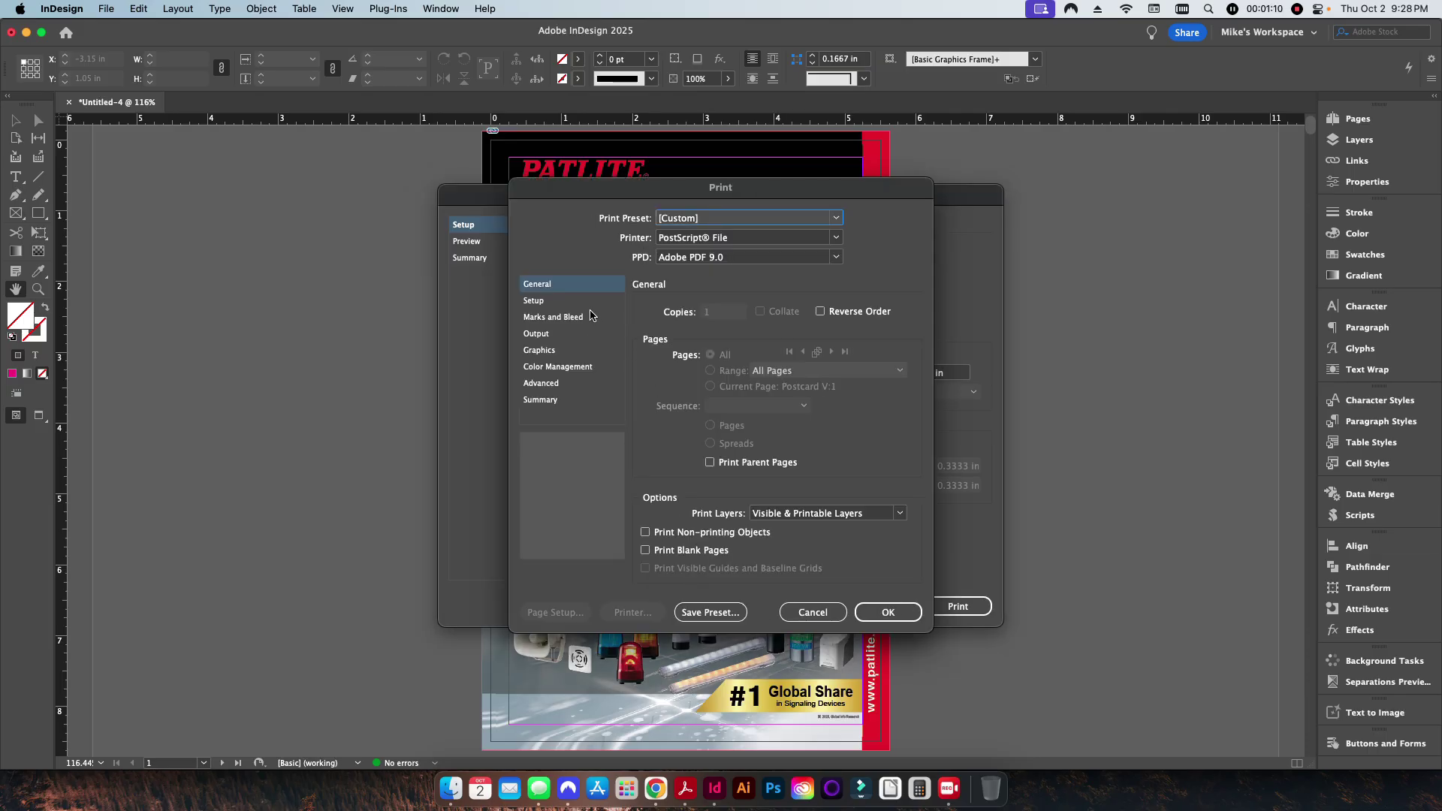
pyautogui.click(588, 301)
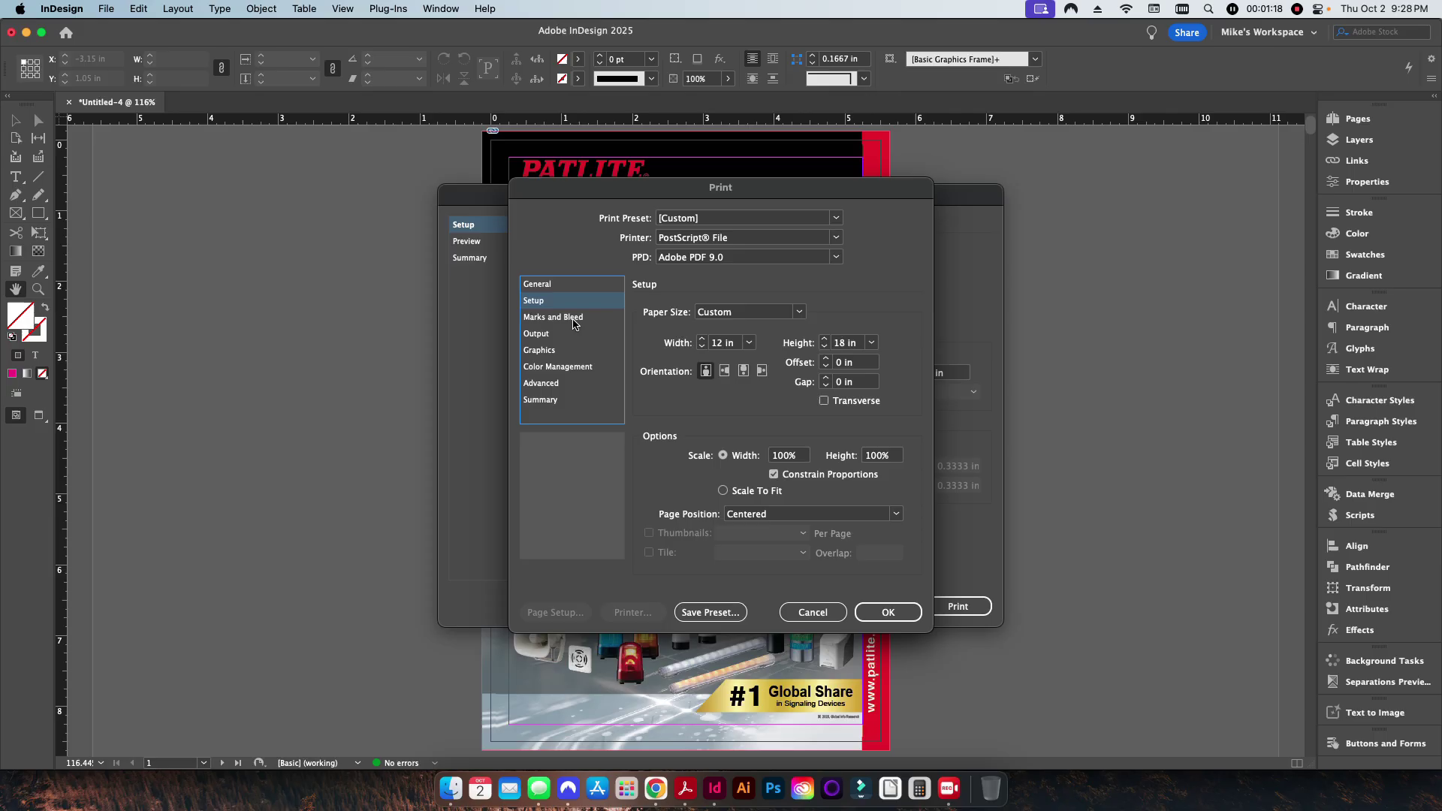
pyautogui.click(574, 324)
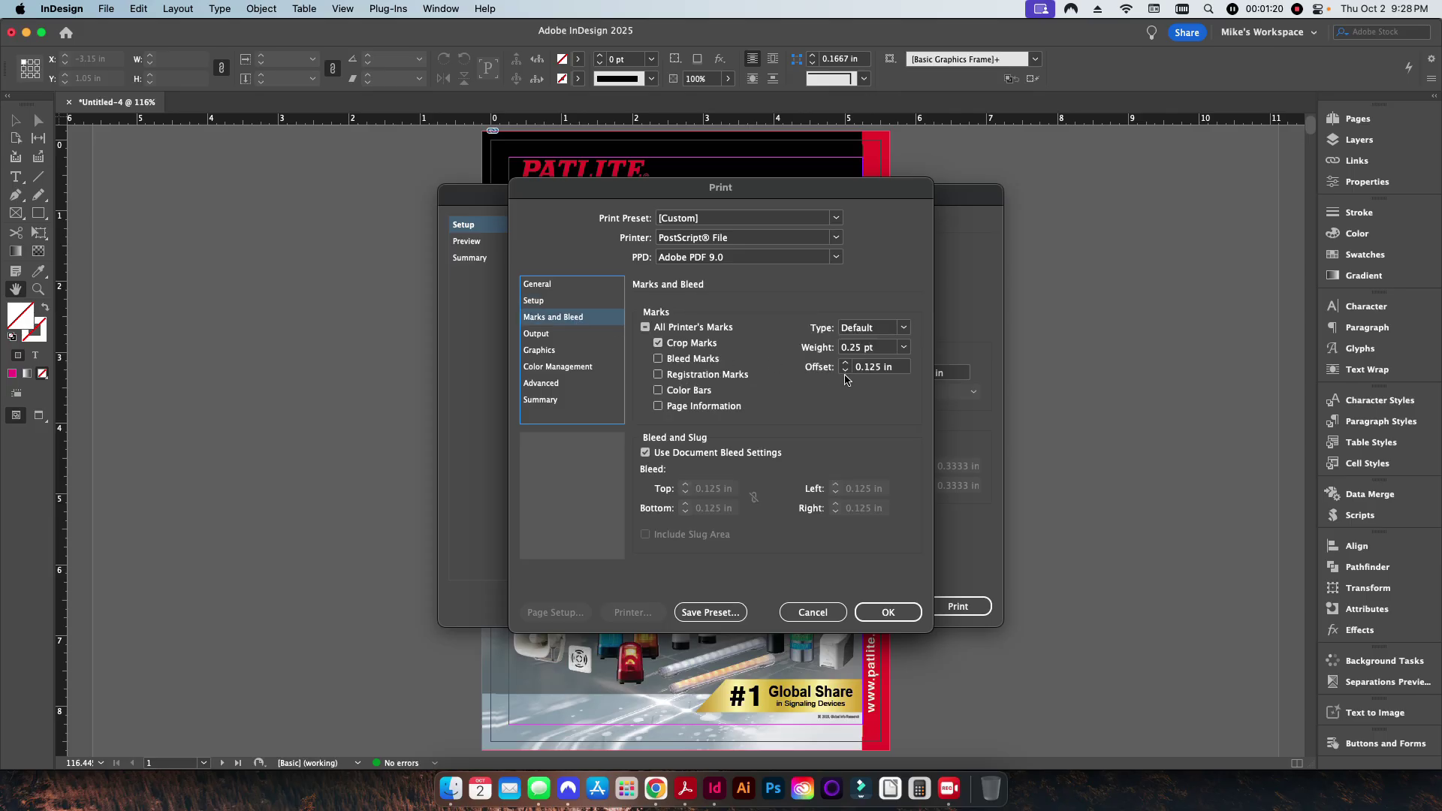
pyautogui.click(893, 609)
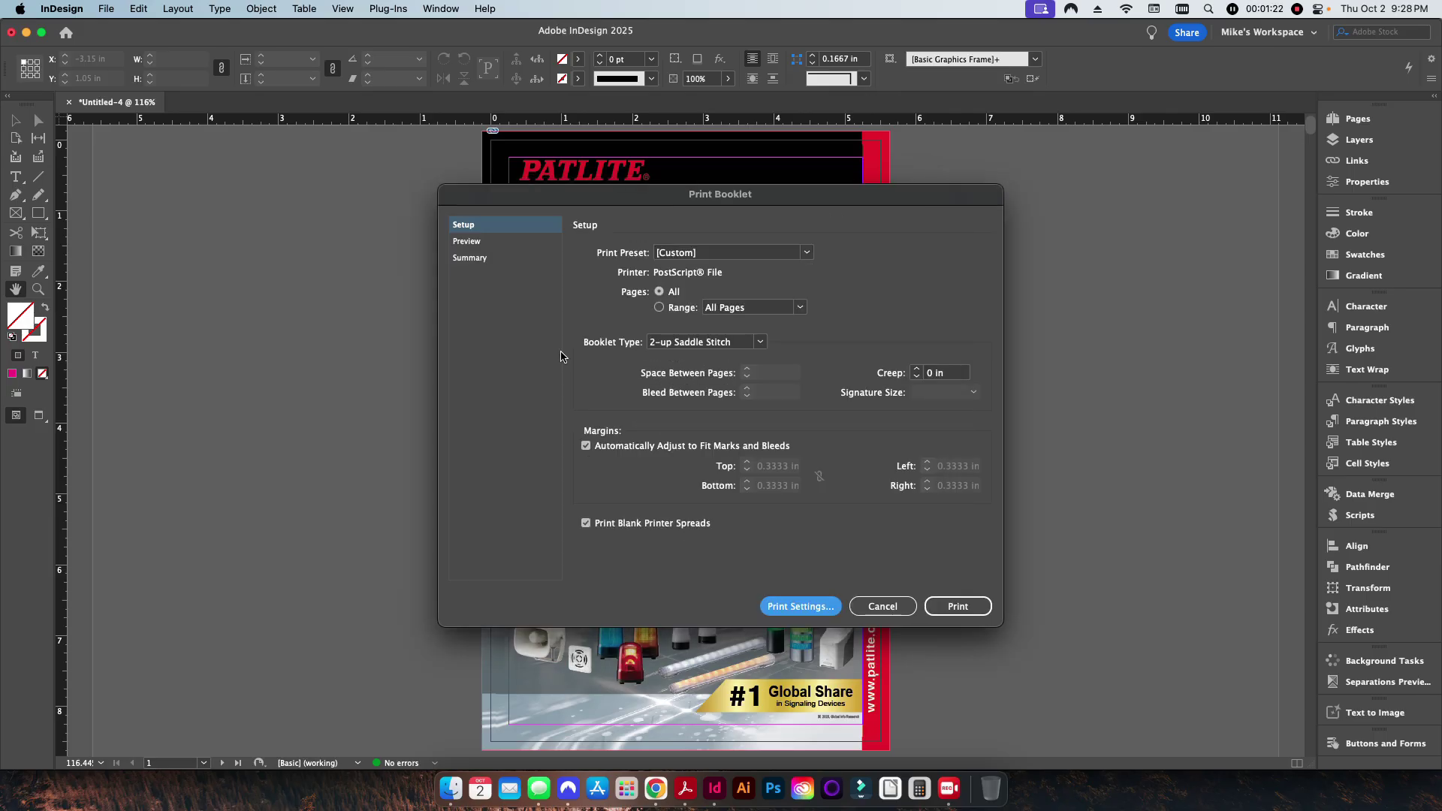
# Preview the 18 imposed booklet spreads, then cancel Print Booklet without printing
pyautogui.click(467, 242)
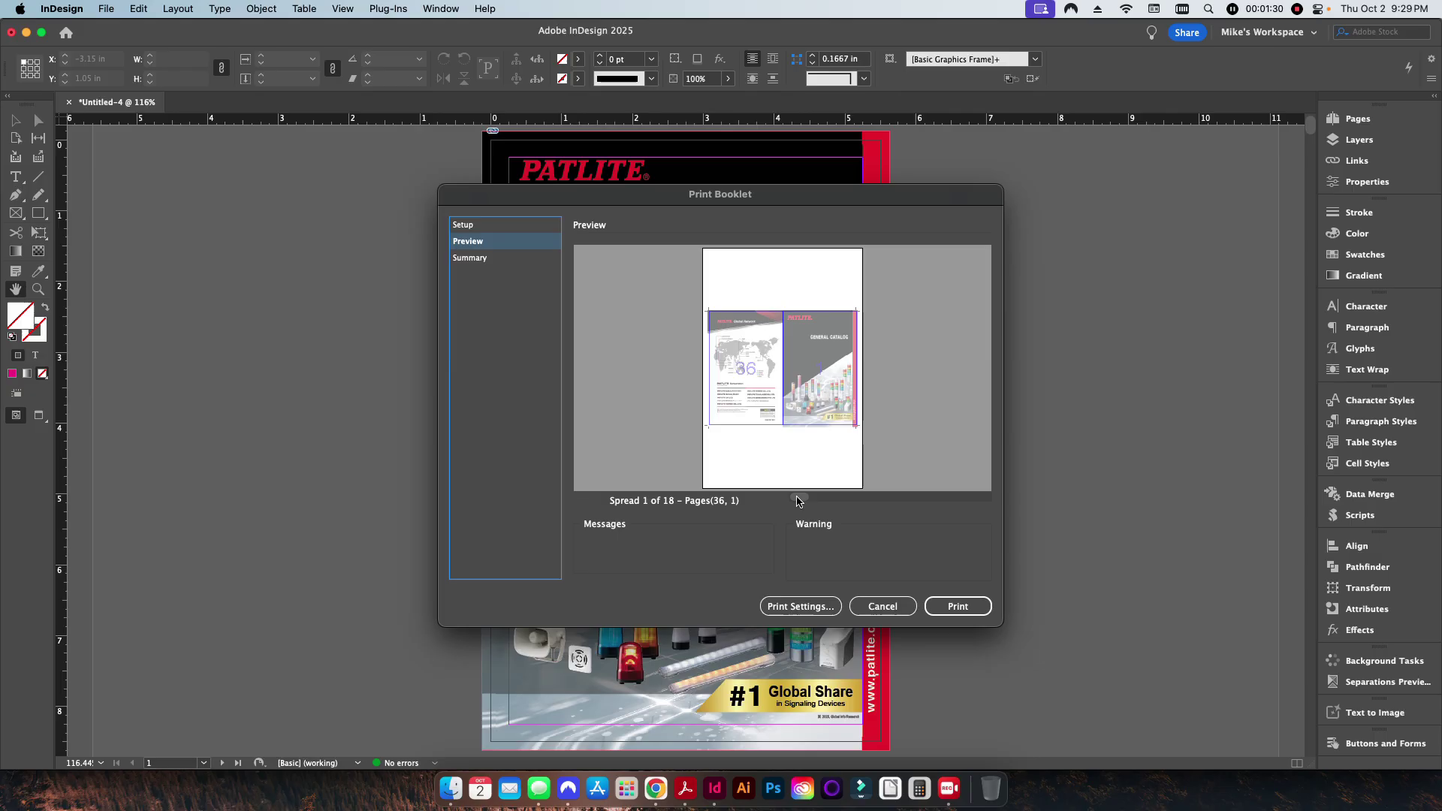
pyautogui.moveTo(798, 496); pyautogui.dragTo(614, 418)
pyautogui.click(492, 226)
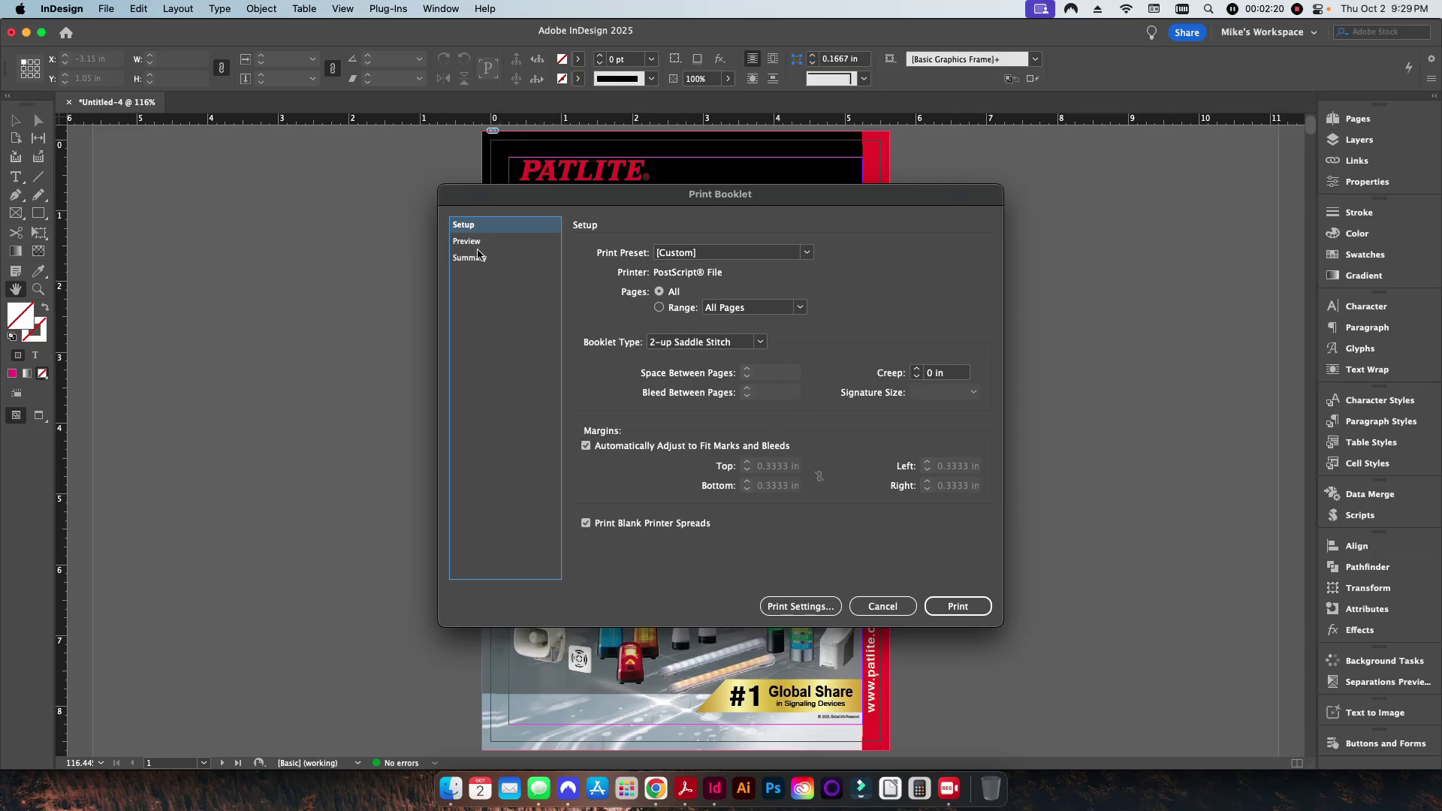
pyautogui.click(882, 606)
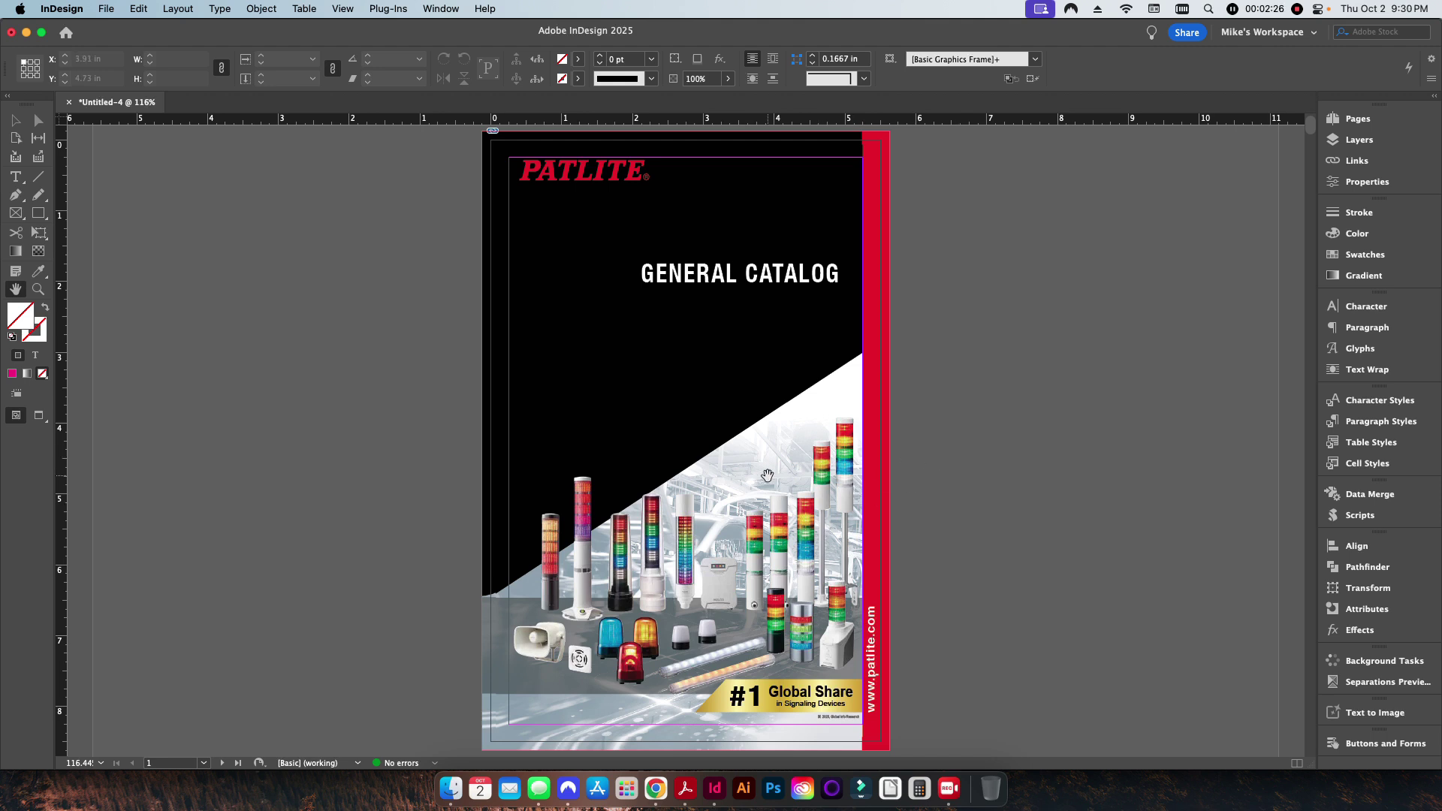
# Hide InDesign and bring Acrobat forward from the Booklet Imposition folder
pyautogui.press('super+h')
pyautogui.click(651, 358)
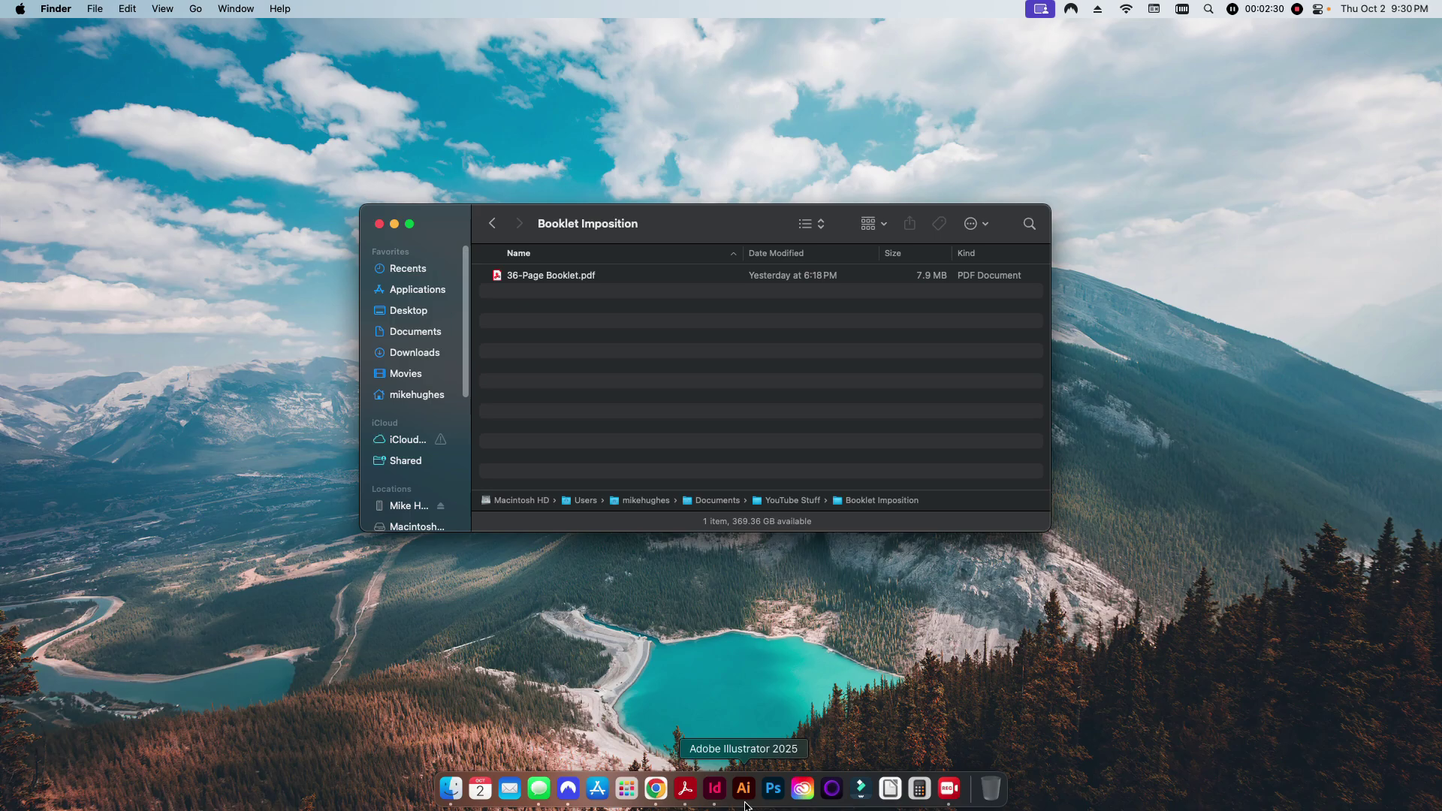
pyautogui.click(684, 788)
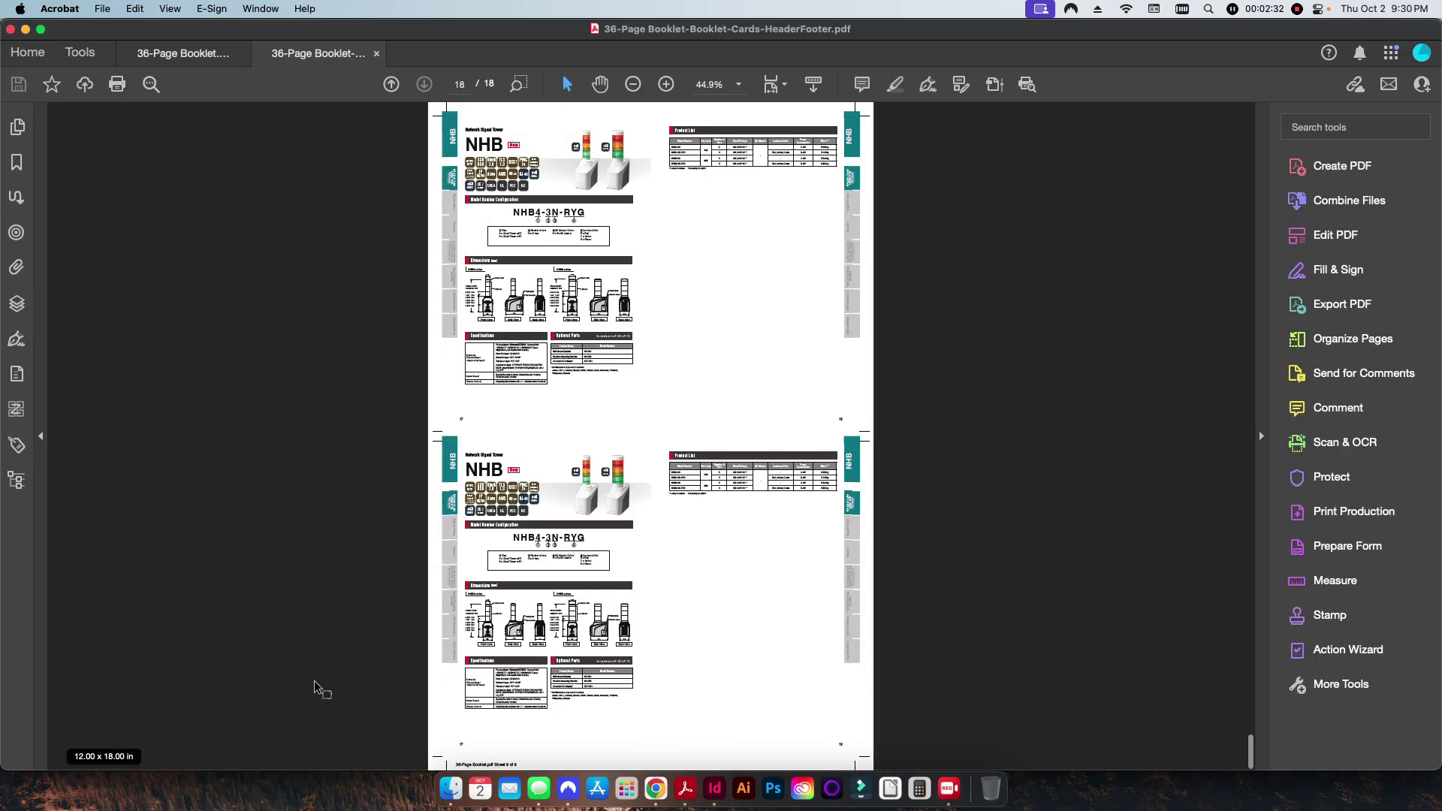
# Close the imposed Booklet-Cards PDF and scroll through 36-Page Booklet.pdf back to the cover
pyautogui.press('super+w')
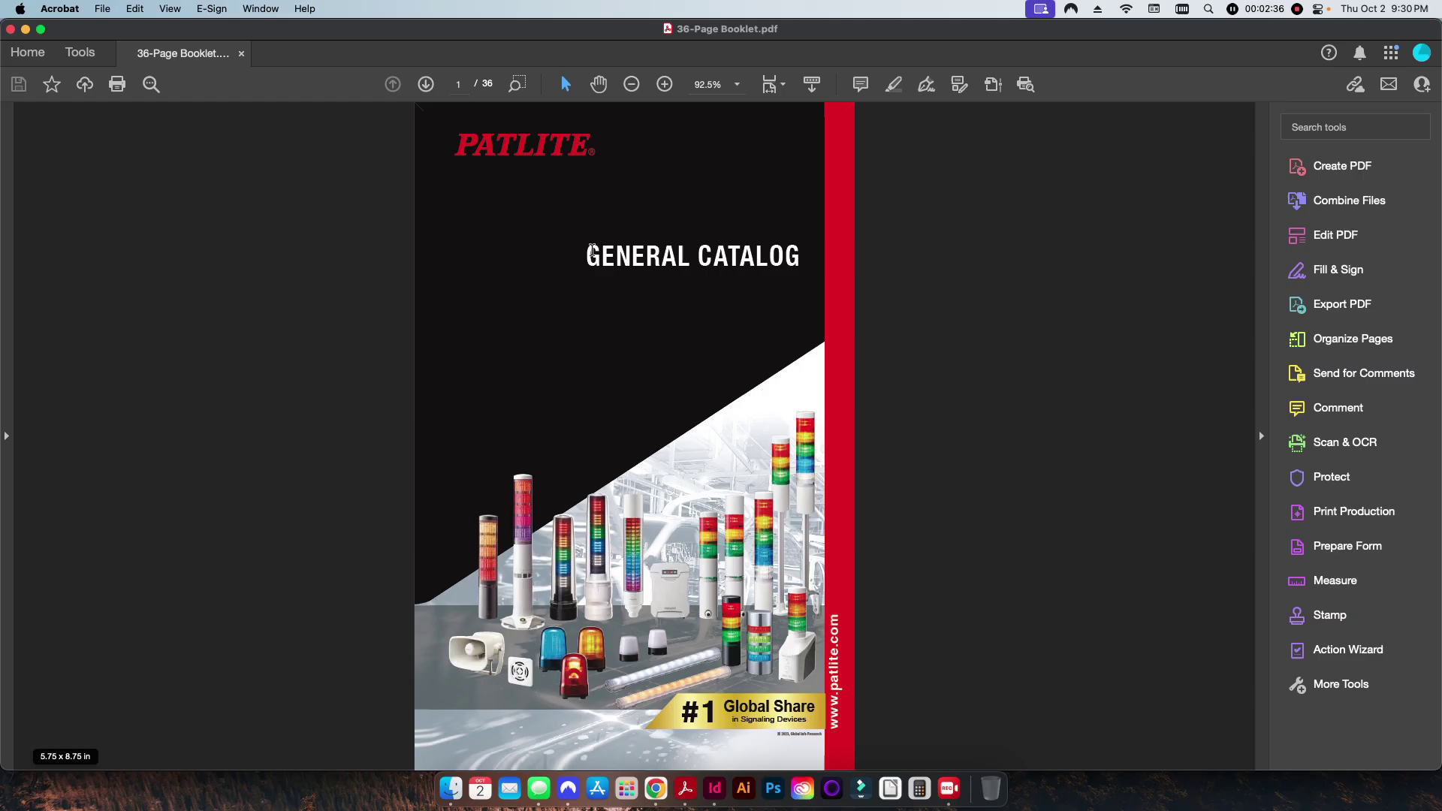
pyautogui.scroll(-5, 910, 478)
pyautogui.scroll(-10, 914, 479)
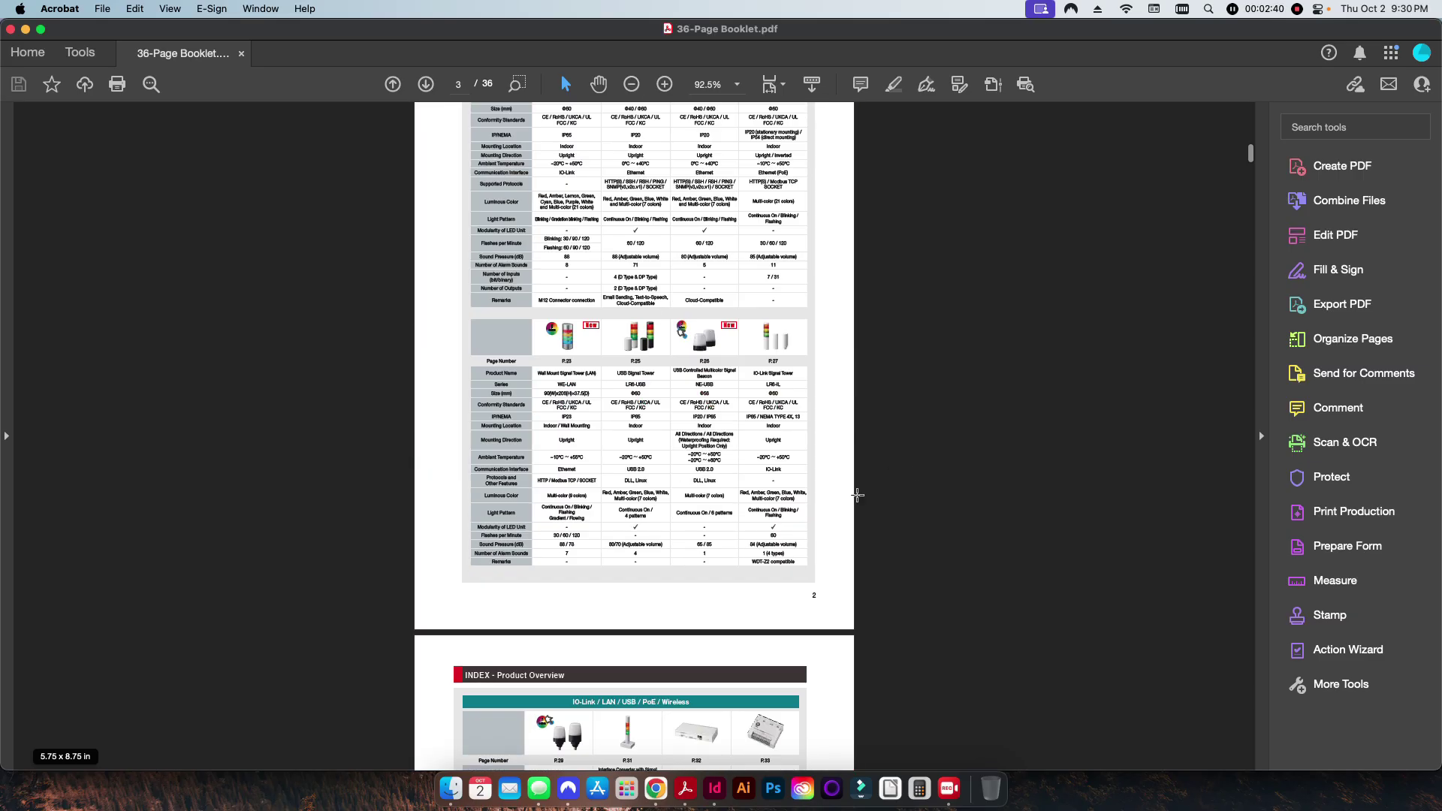
pyautogui.scroll(15, 856, 492)
pyautogui.scroll(4, 838, 481)
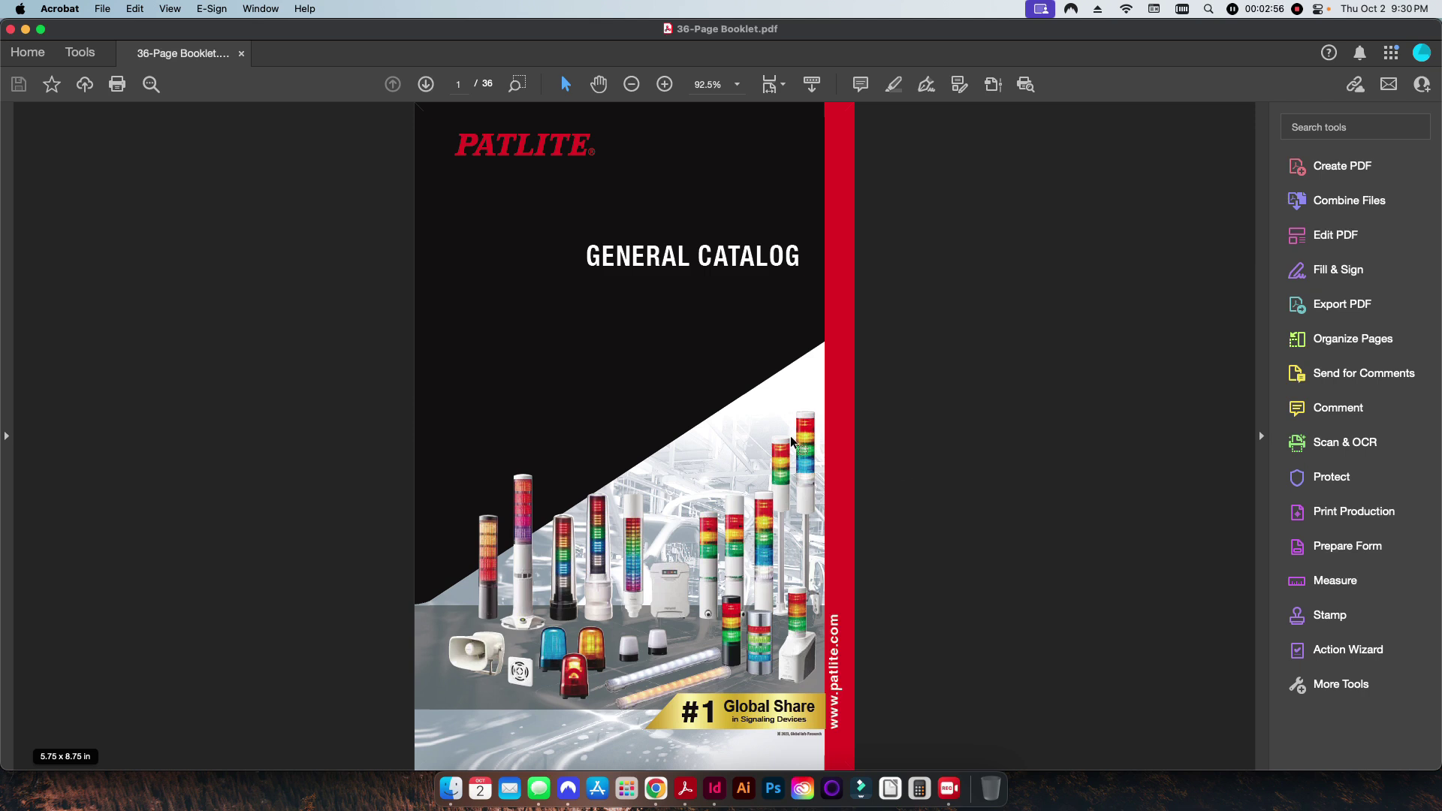
# Hide Acrobat and switch to Chrome showing the pdfsnake.app start page
pyautogui.press('super+h')
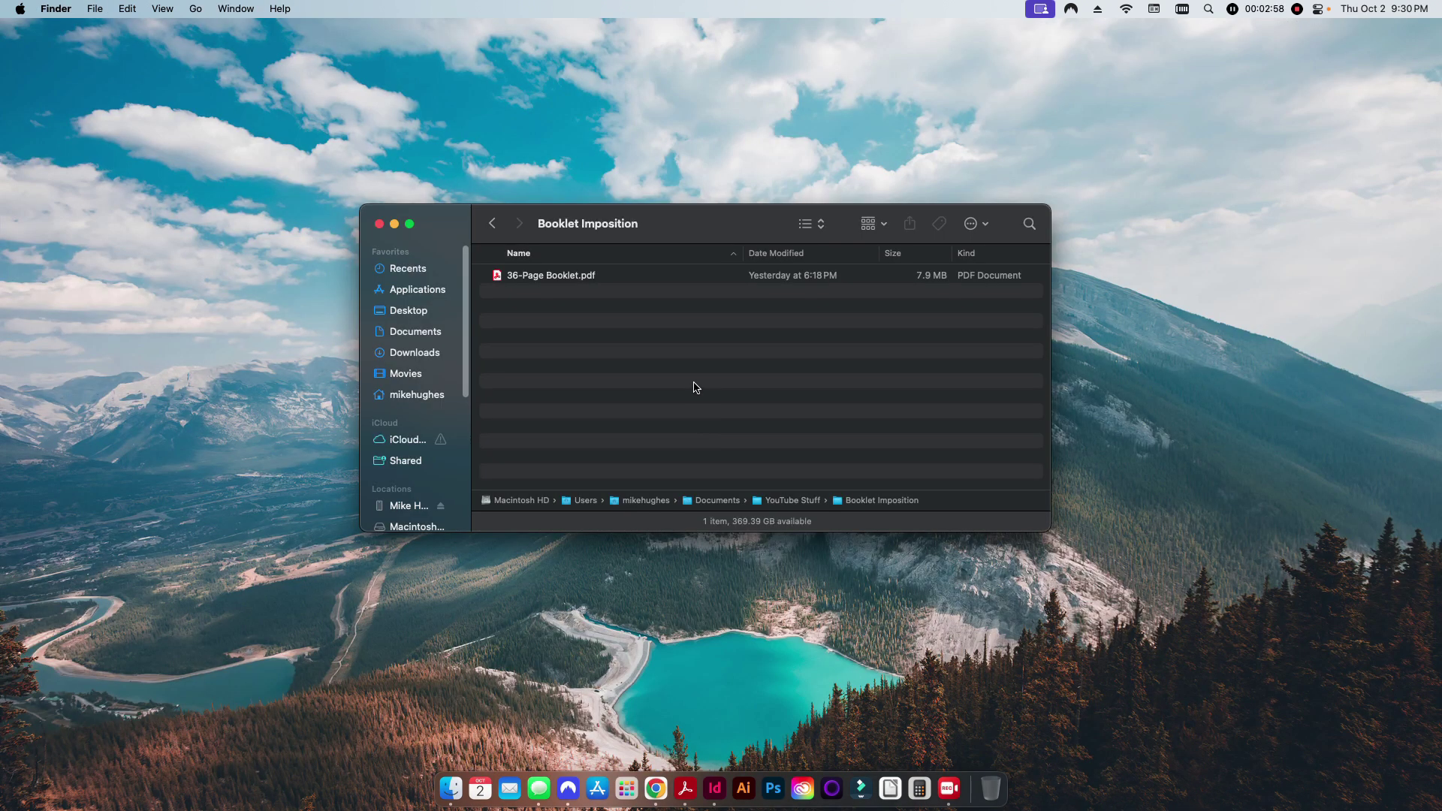
pyautogui.click(655, 788)
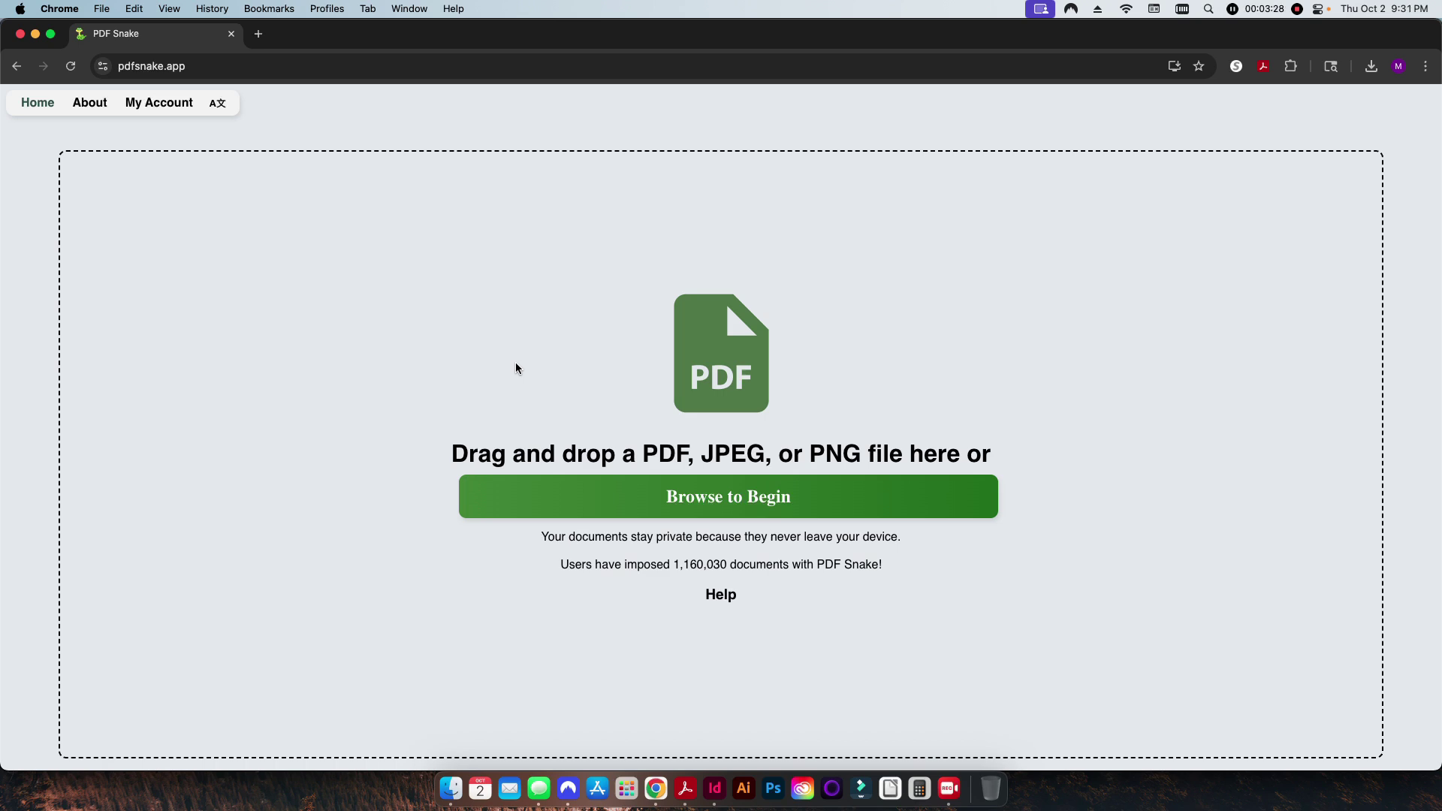
pyautogui.click(622, 497)
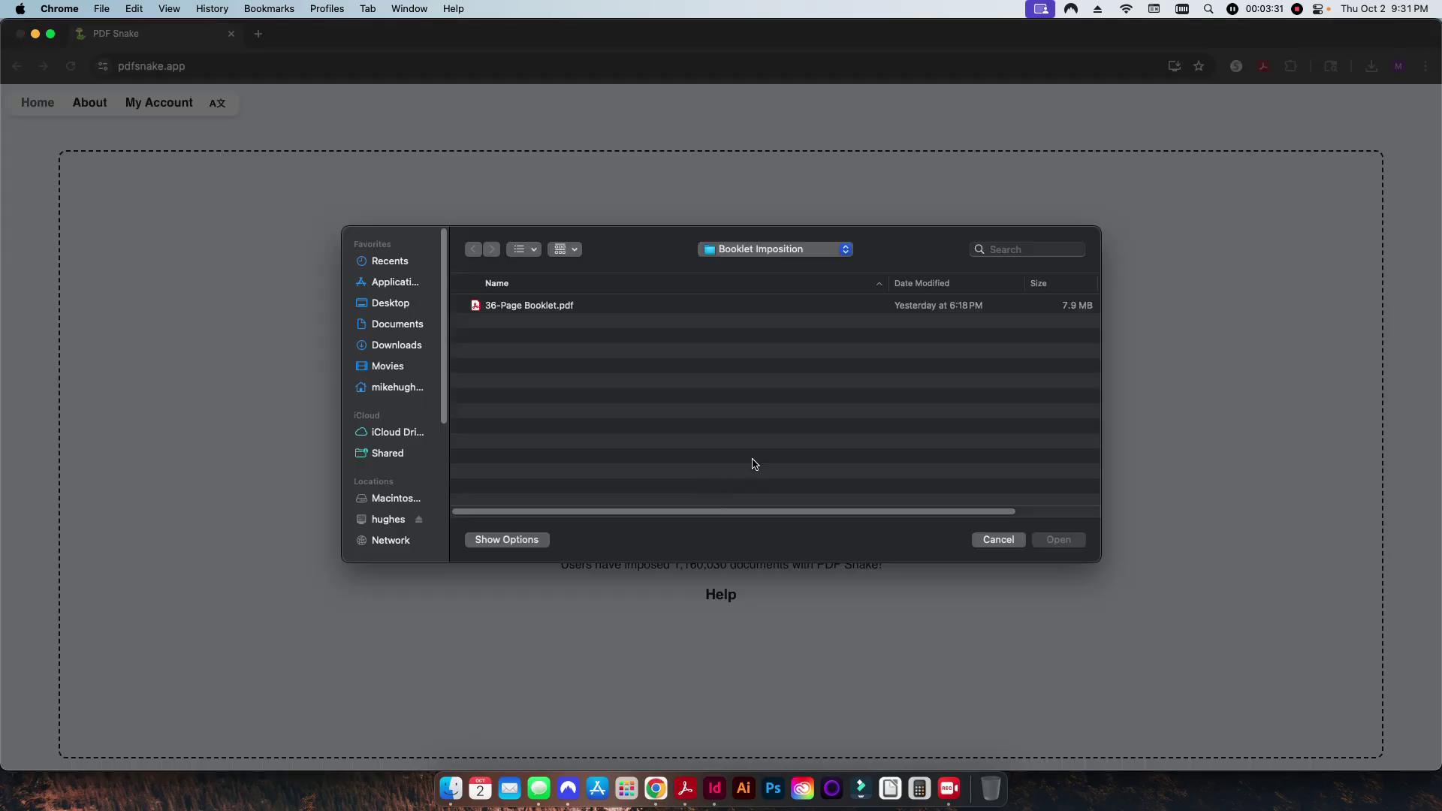
pyautogui.click(532, 303)
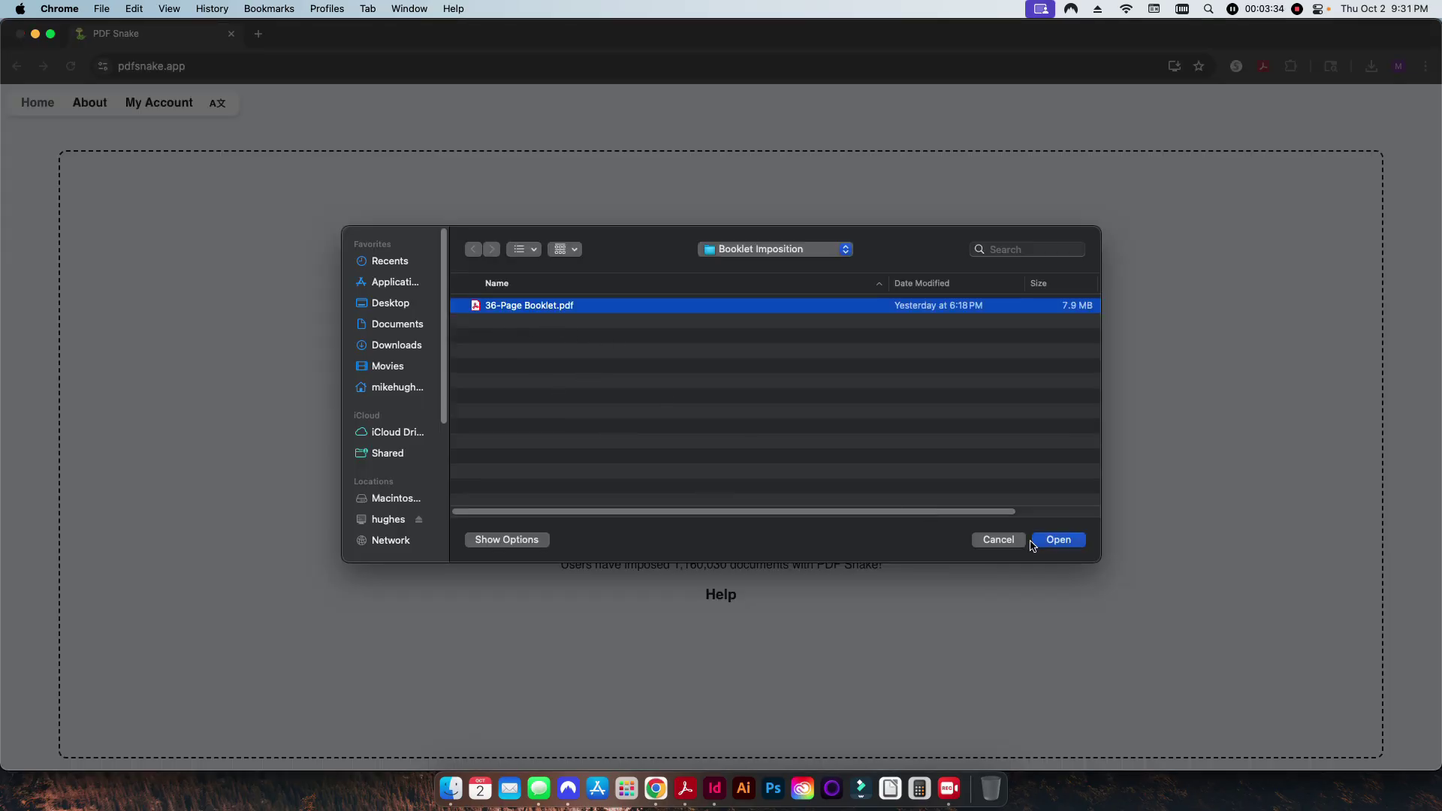
pyautogui.click(1060, 542)
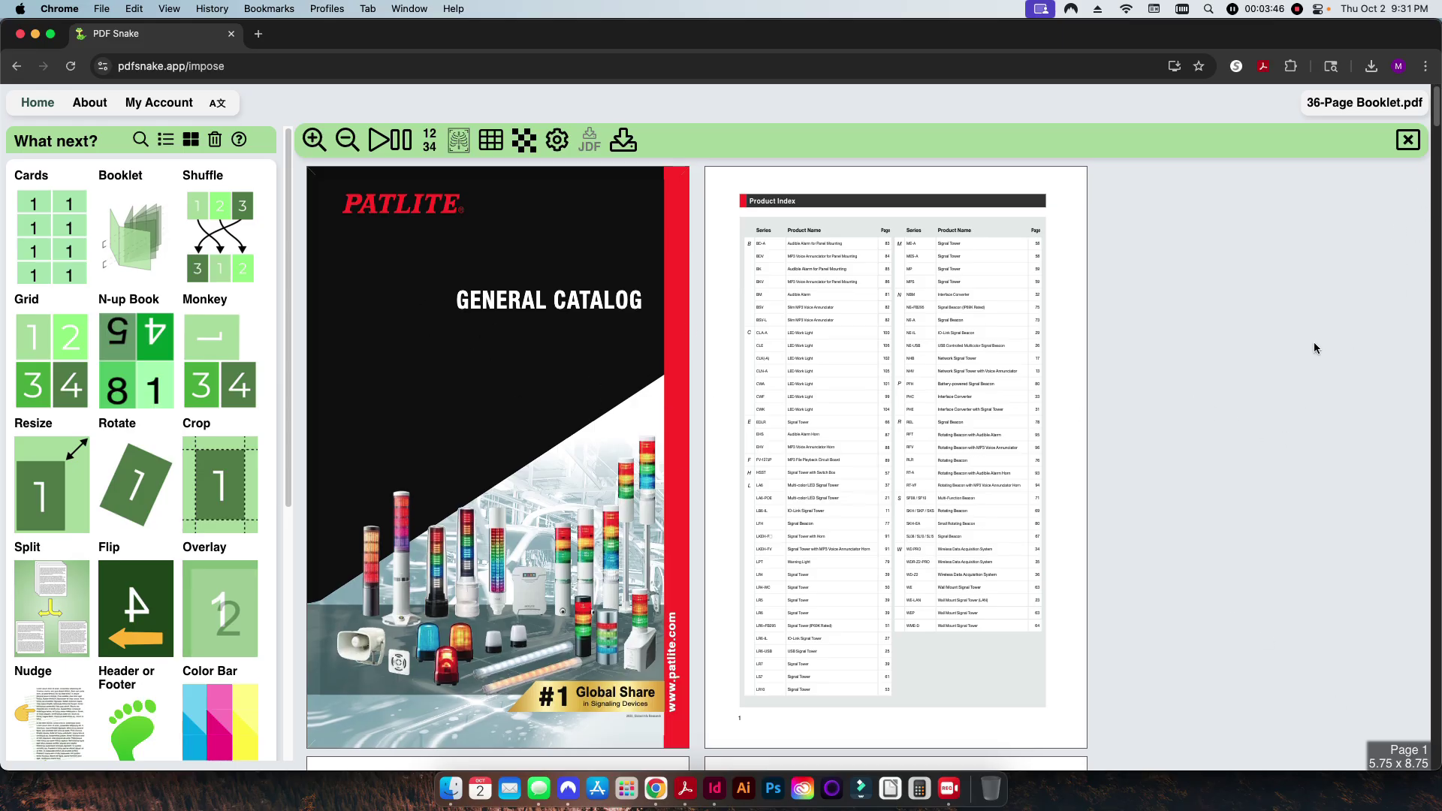
pyautogui.scroll(-20, 1313, 341)
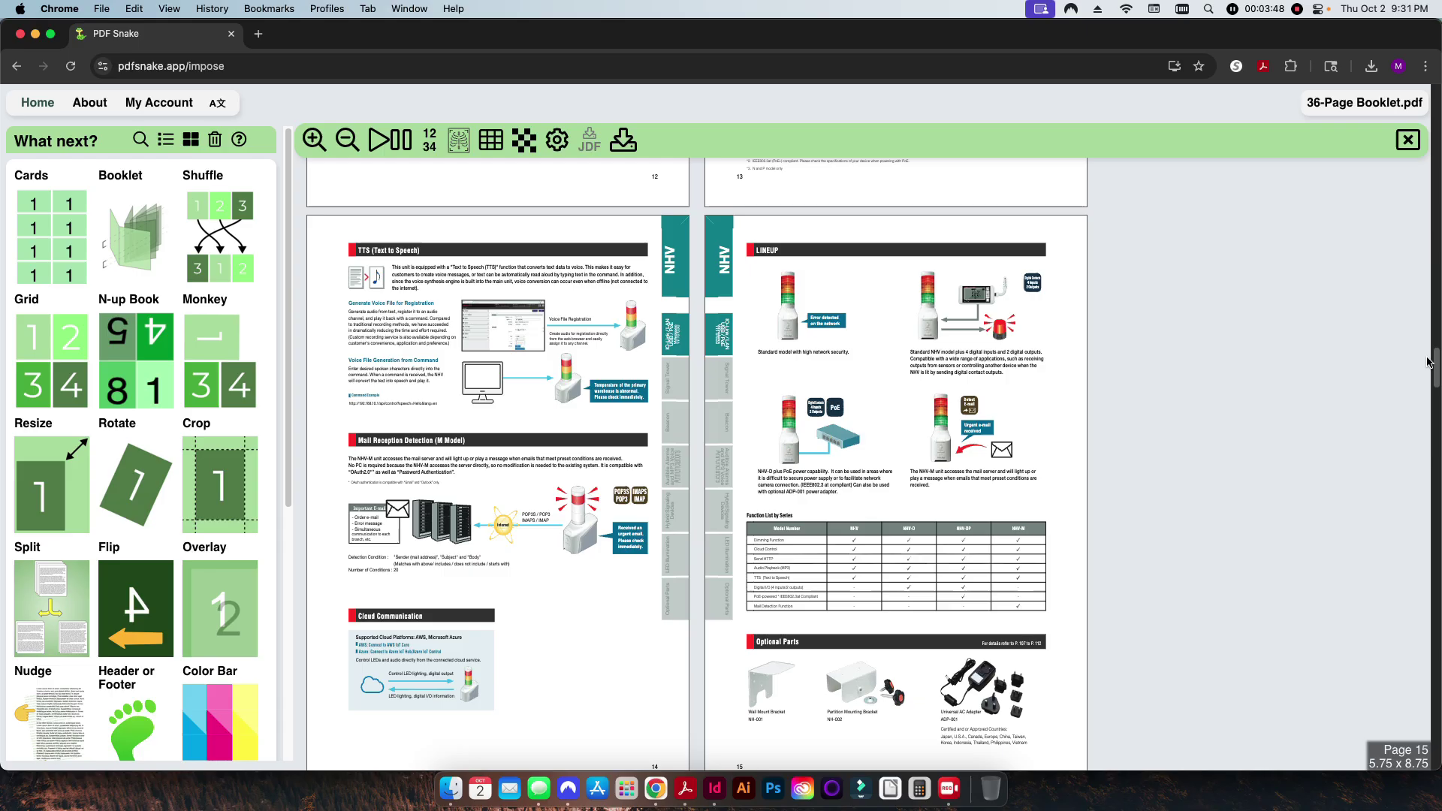
pyautogui.moveTo(1434, 367); pyautogui.dragTo(1435, 790)
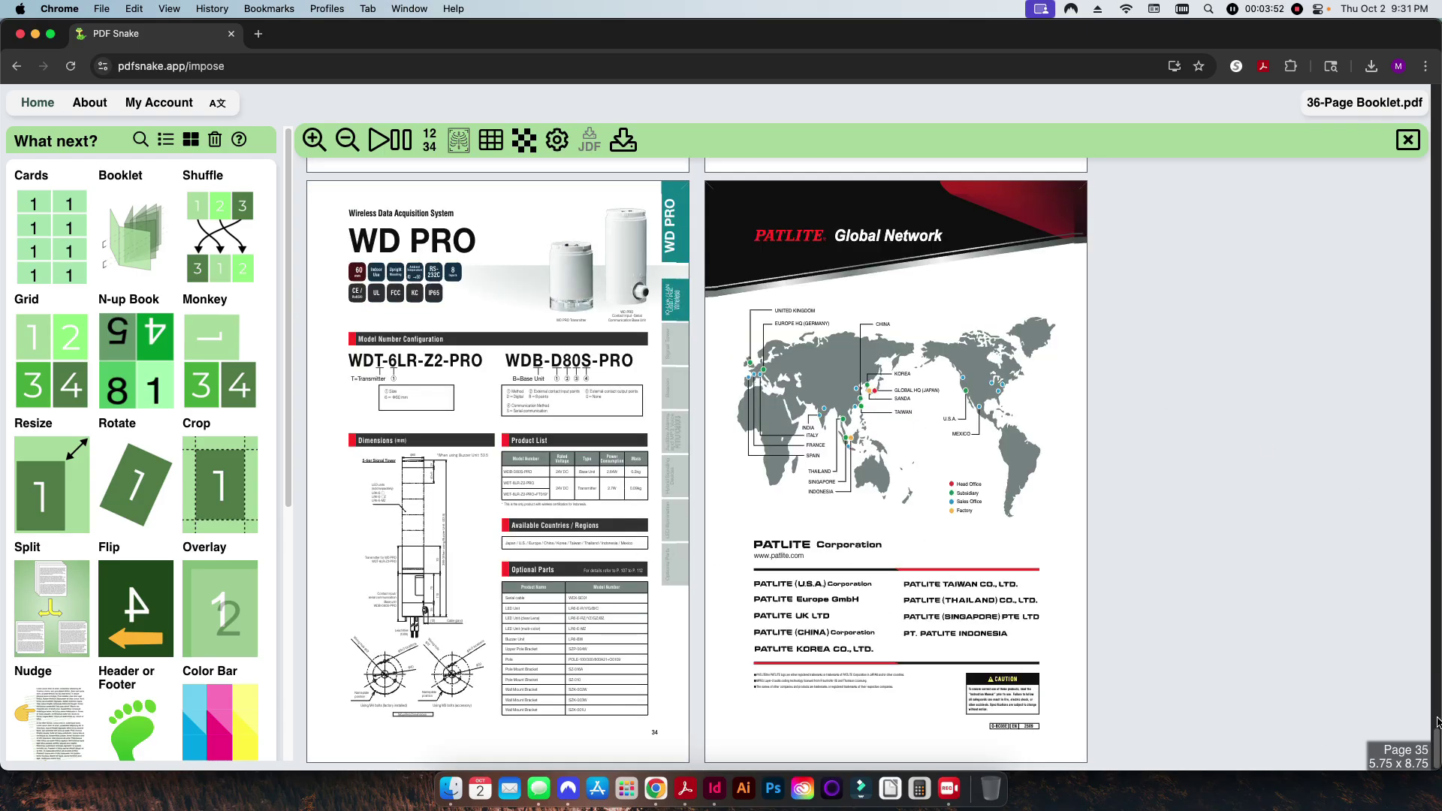
pyautogui.moveTo(1436, 722); pyautogui.dragTo(1435, 143)
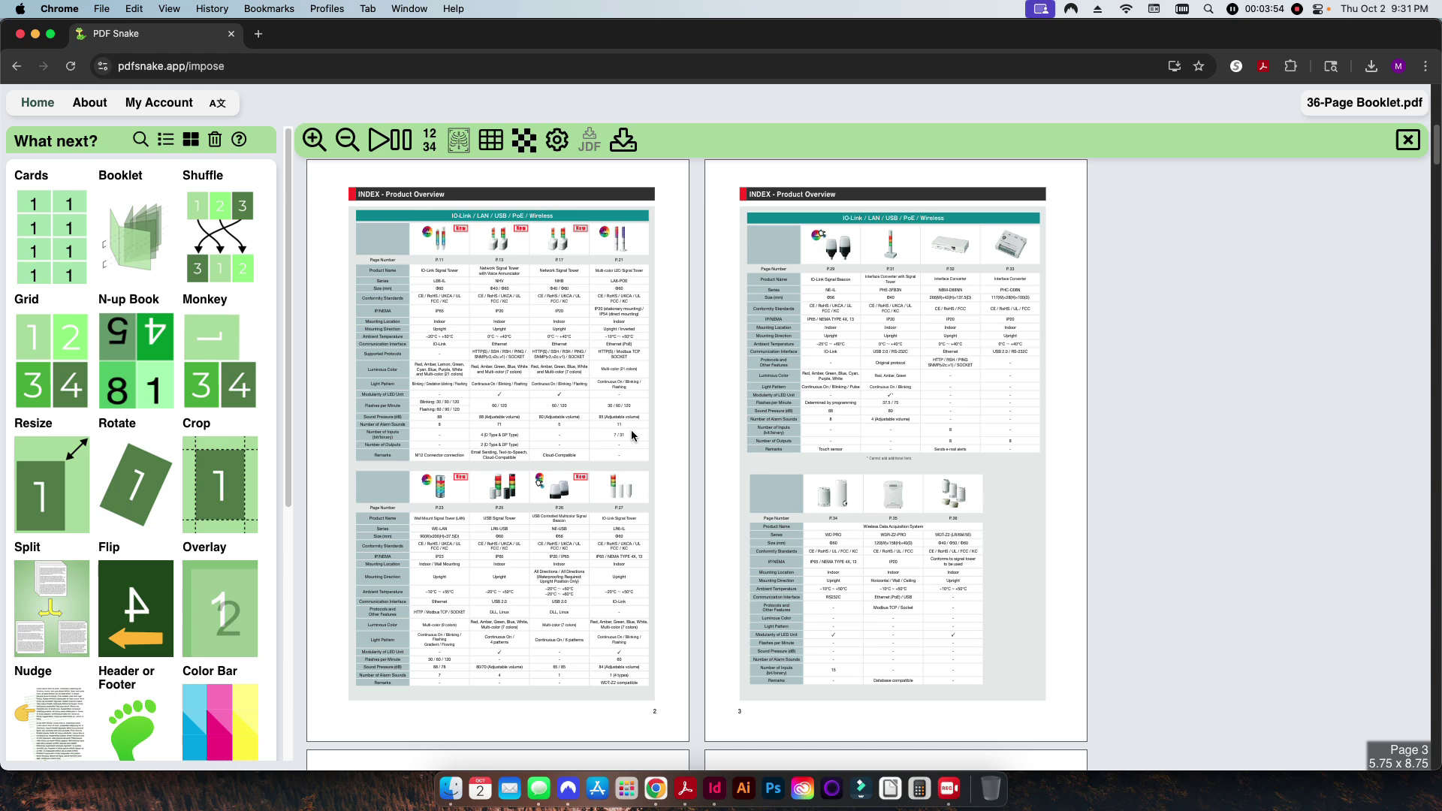
# Apply the Booklet imposition and verify the 11.25 x 8.75 in spread width and height
pyautogui.click(141, 228)
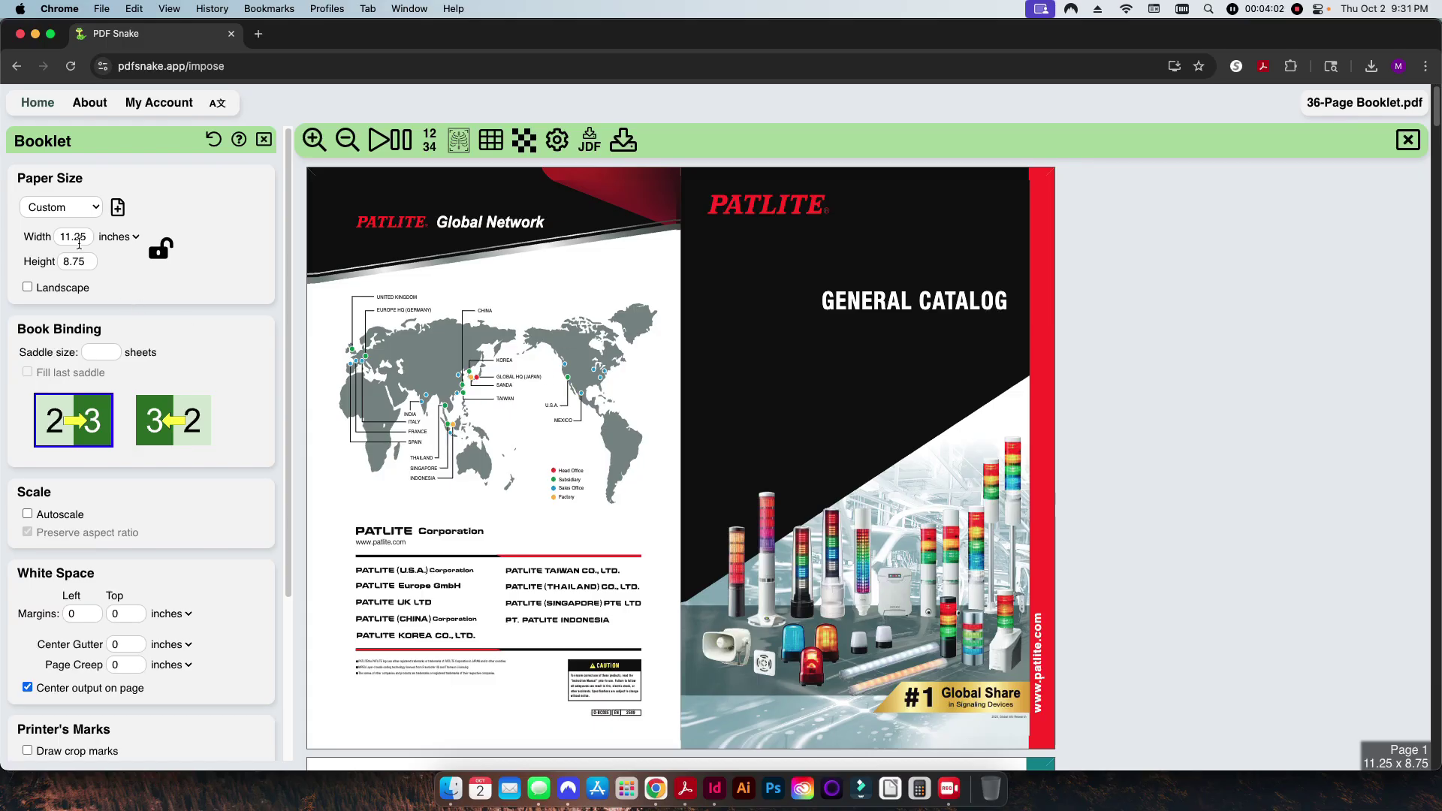
pyautogui.moveTo(86, 237); pyautogui.dragTo(43, 253)
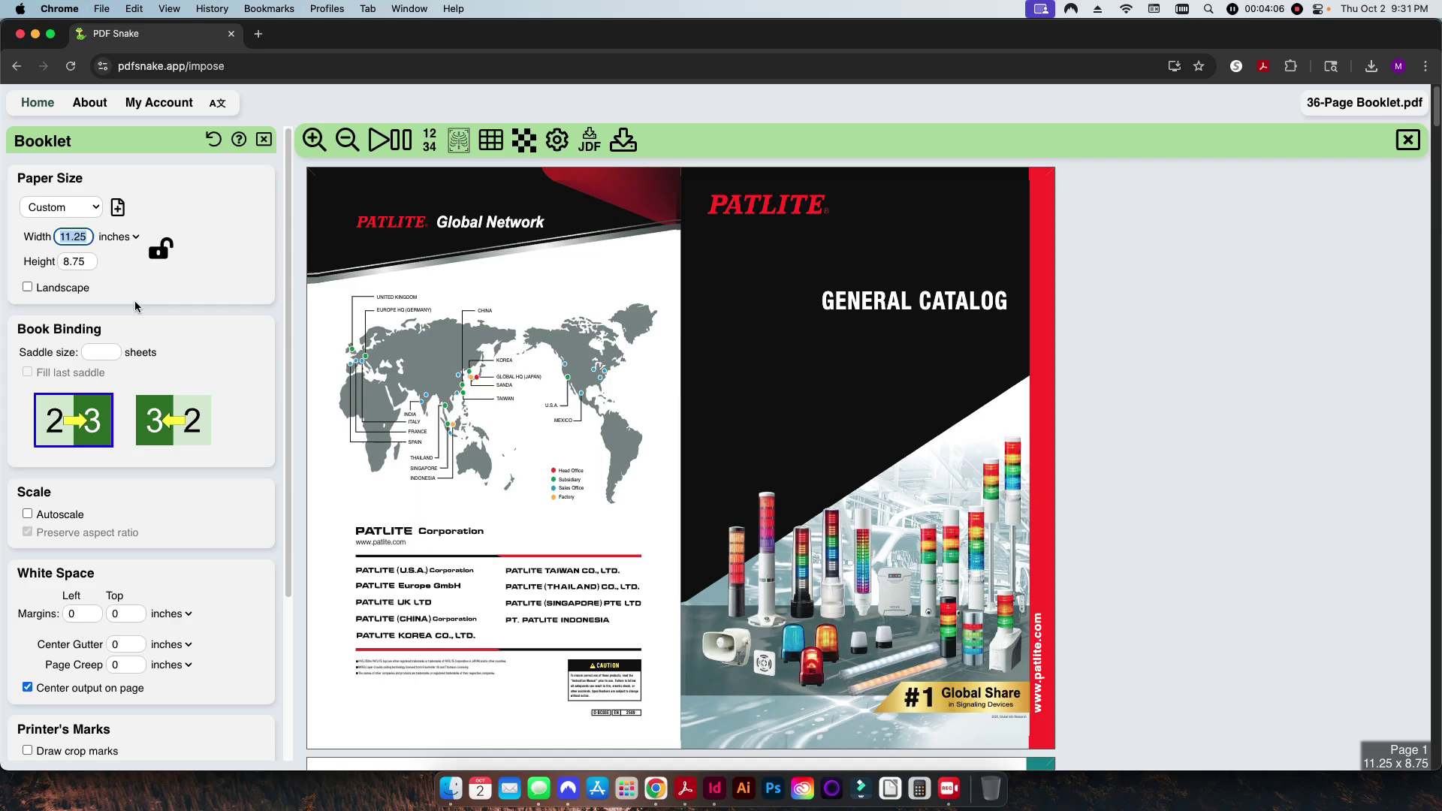
pyautogui.moveTo(86, 261); pyautogui.dragTo(43, 263)
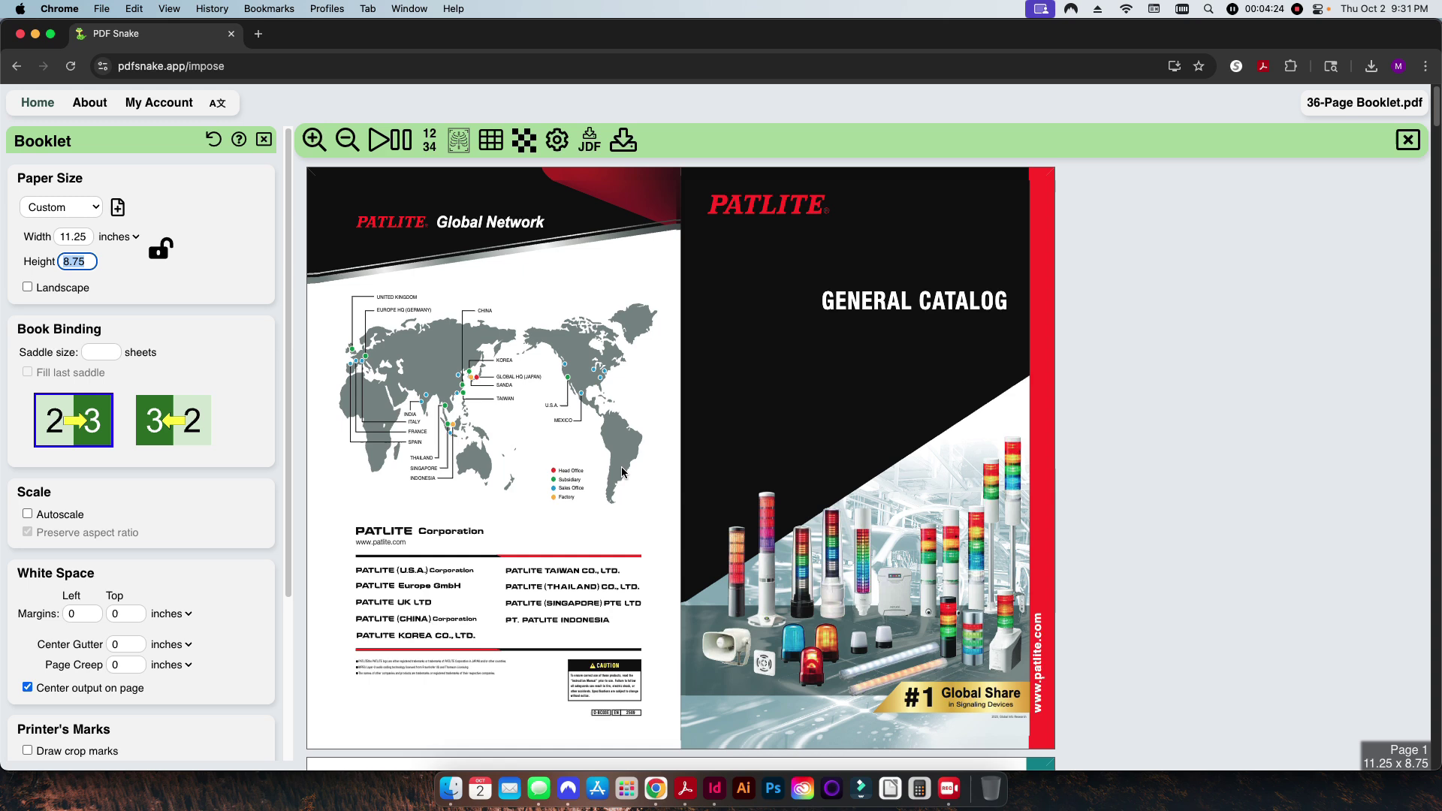
pyautogui.click(33, 238)
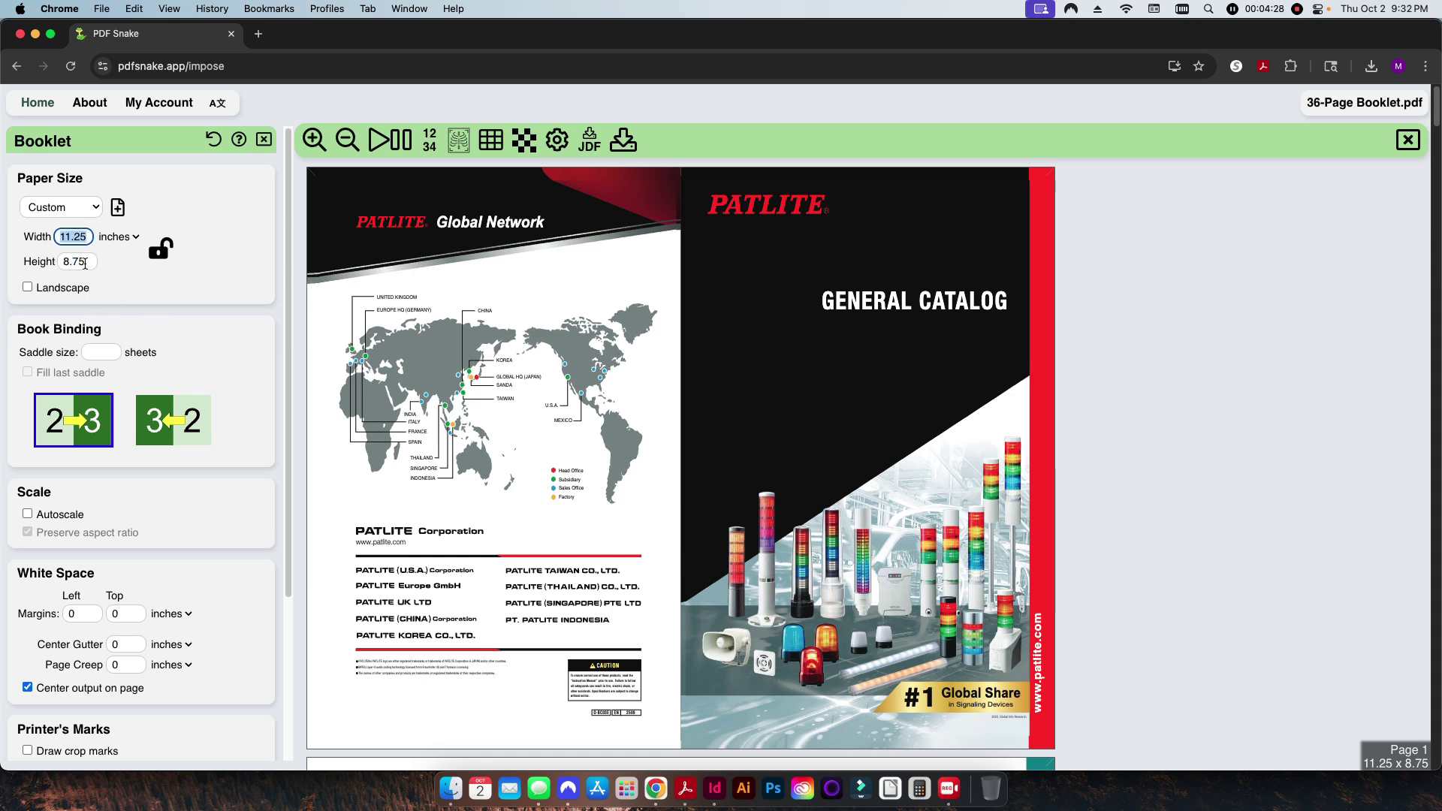
pyautogui.click(35, 263)
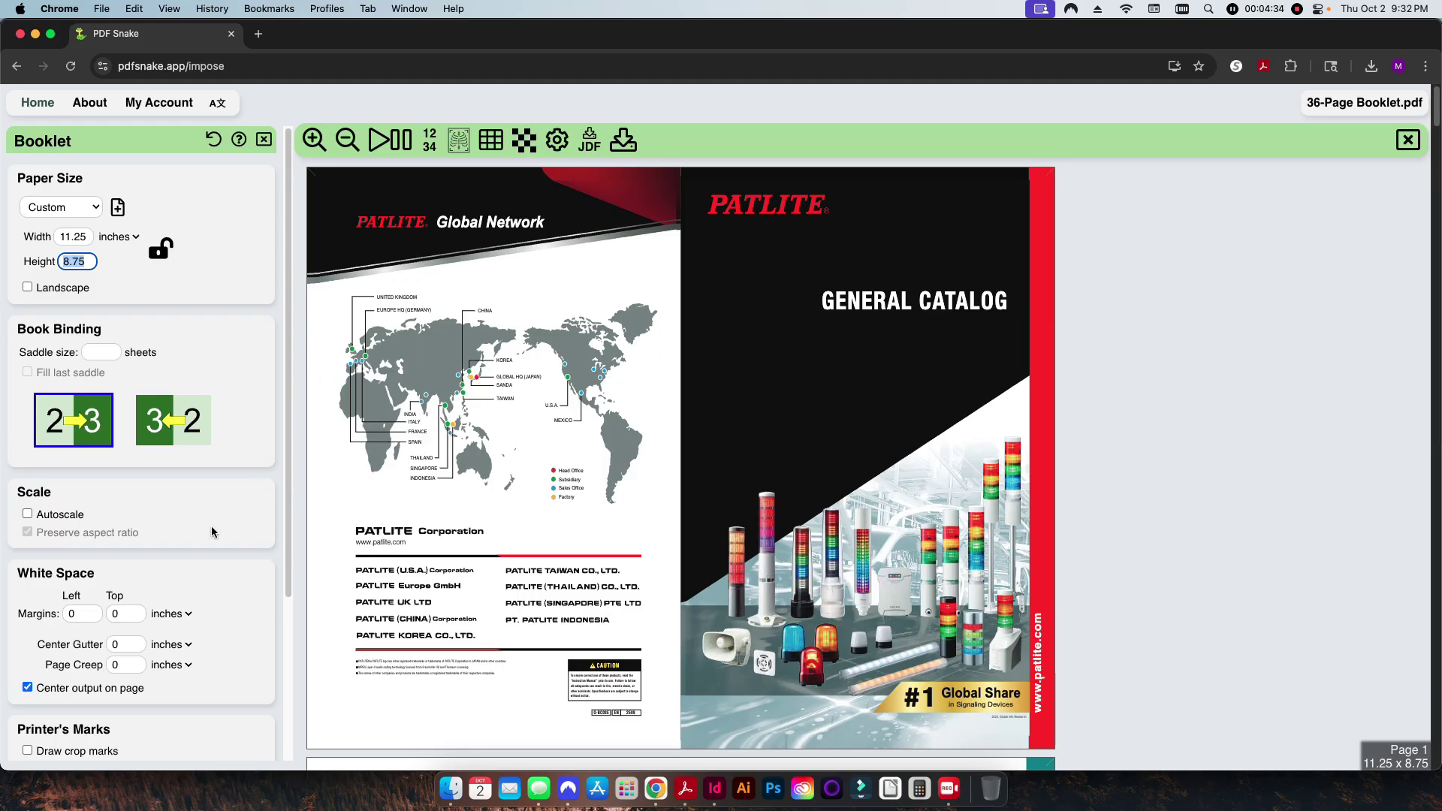
pyautogui.scroll(-3, 212, 531)
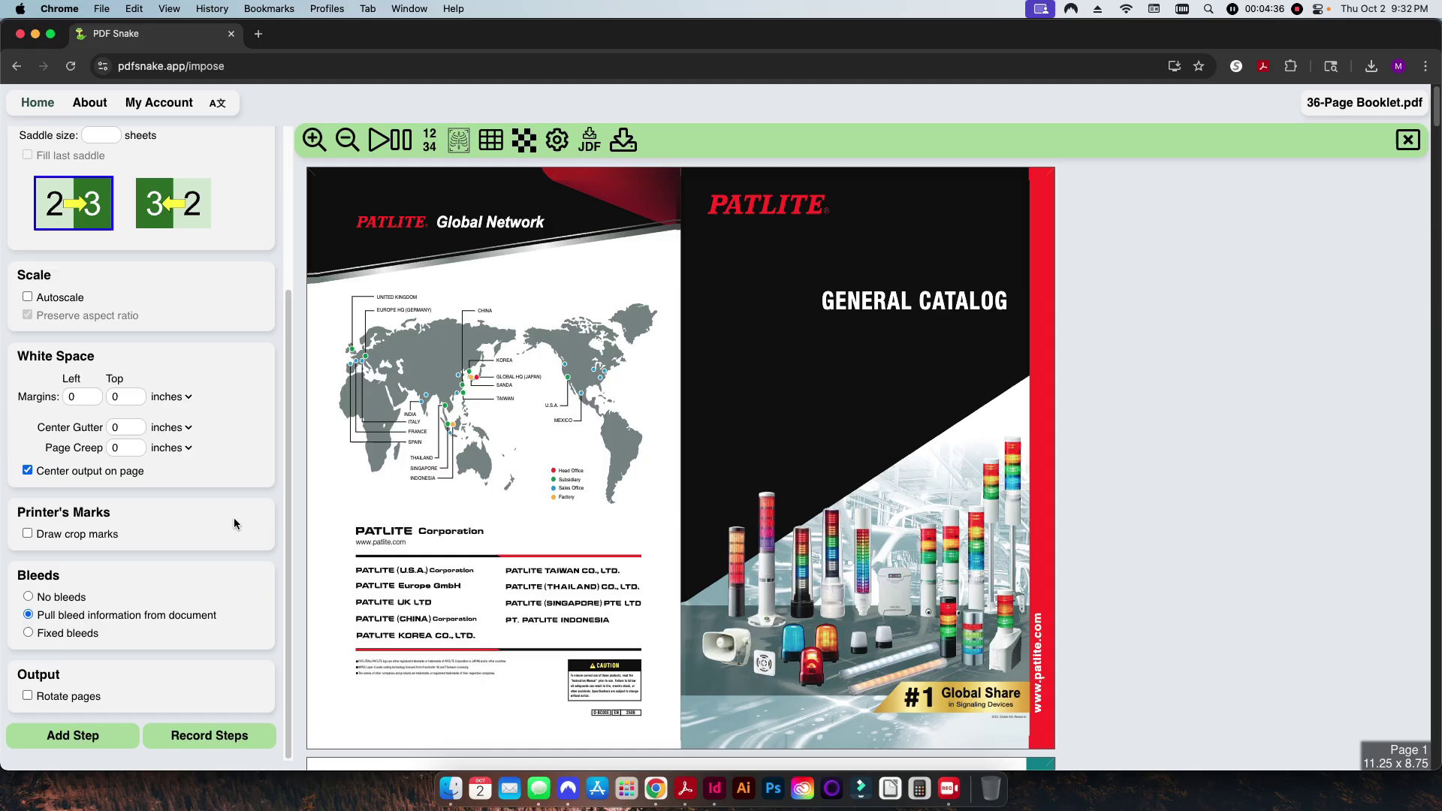
pyautogui.scroll(-2, 235, 518)
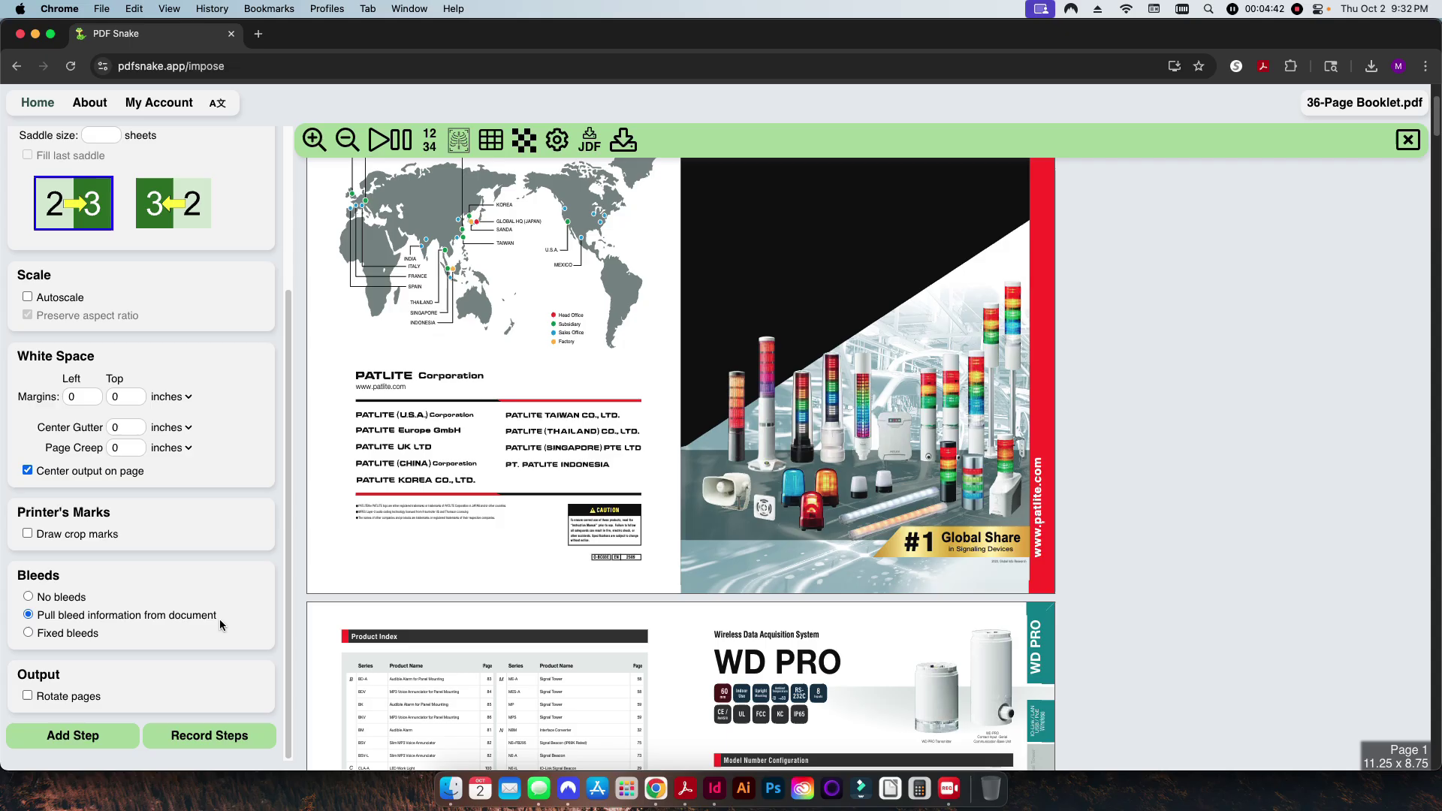
pyautogui.scroll(3, 408, 546)
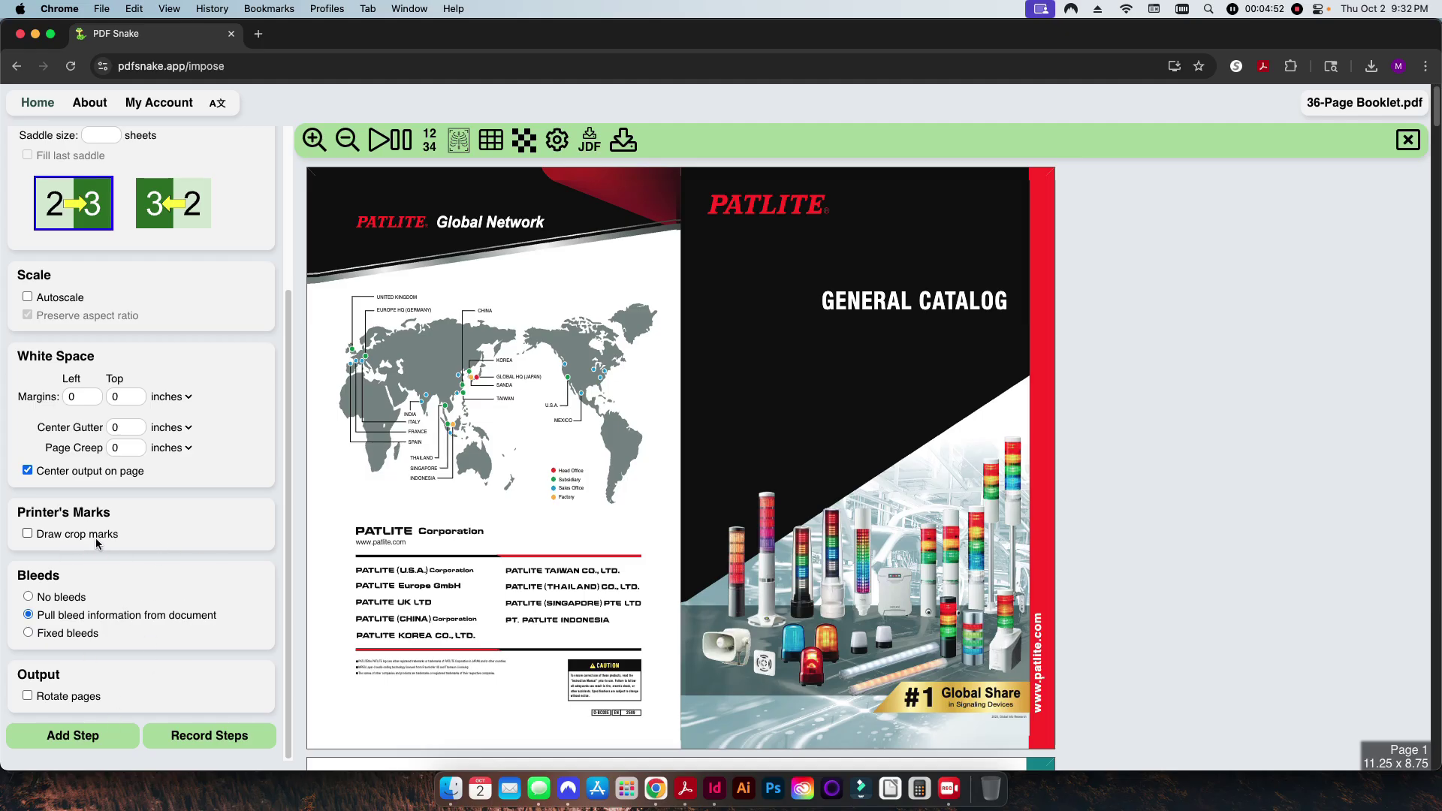
pyautogui.scroll(5, 237, 555)
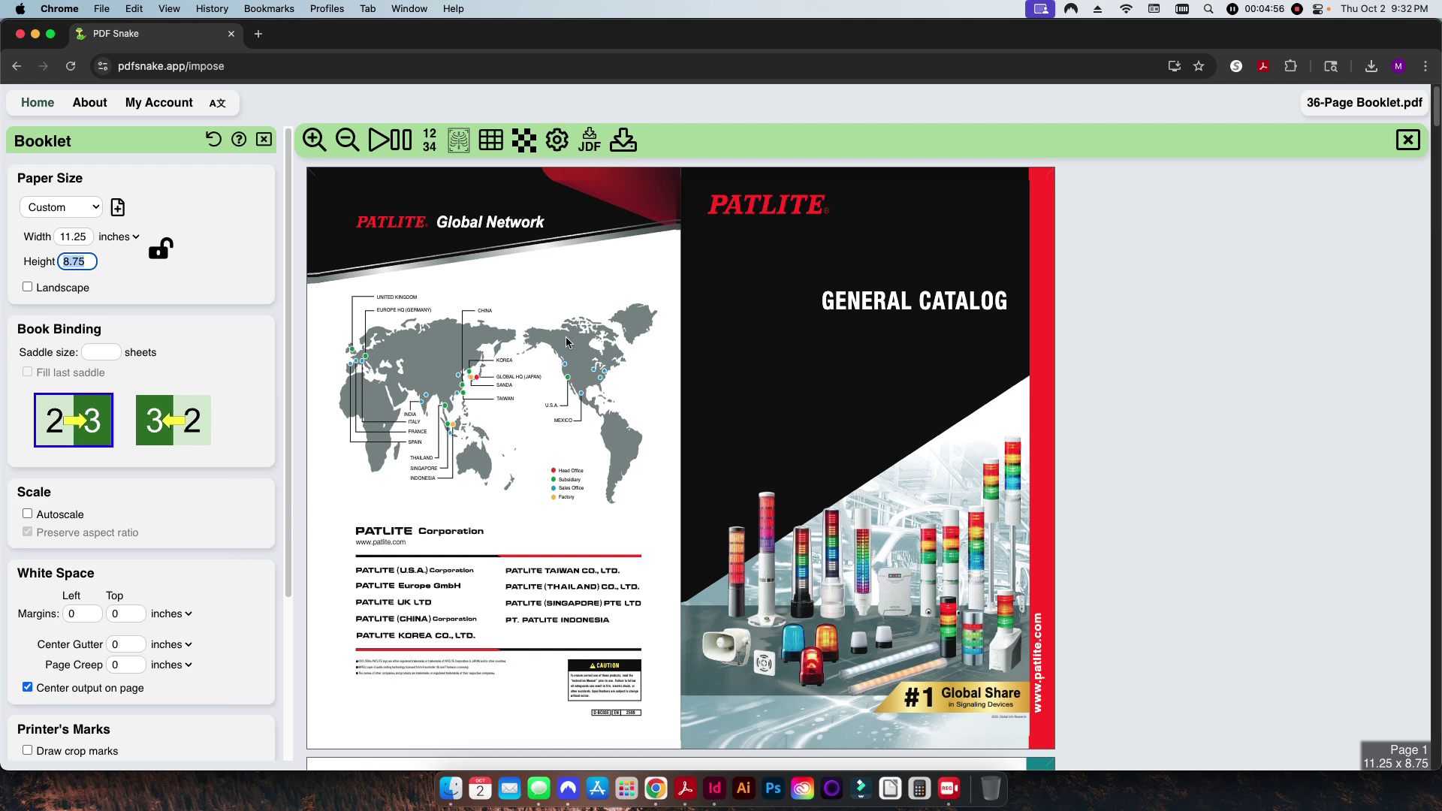
pyautogui.click(429, 143)
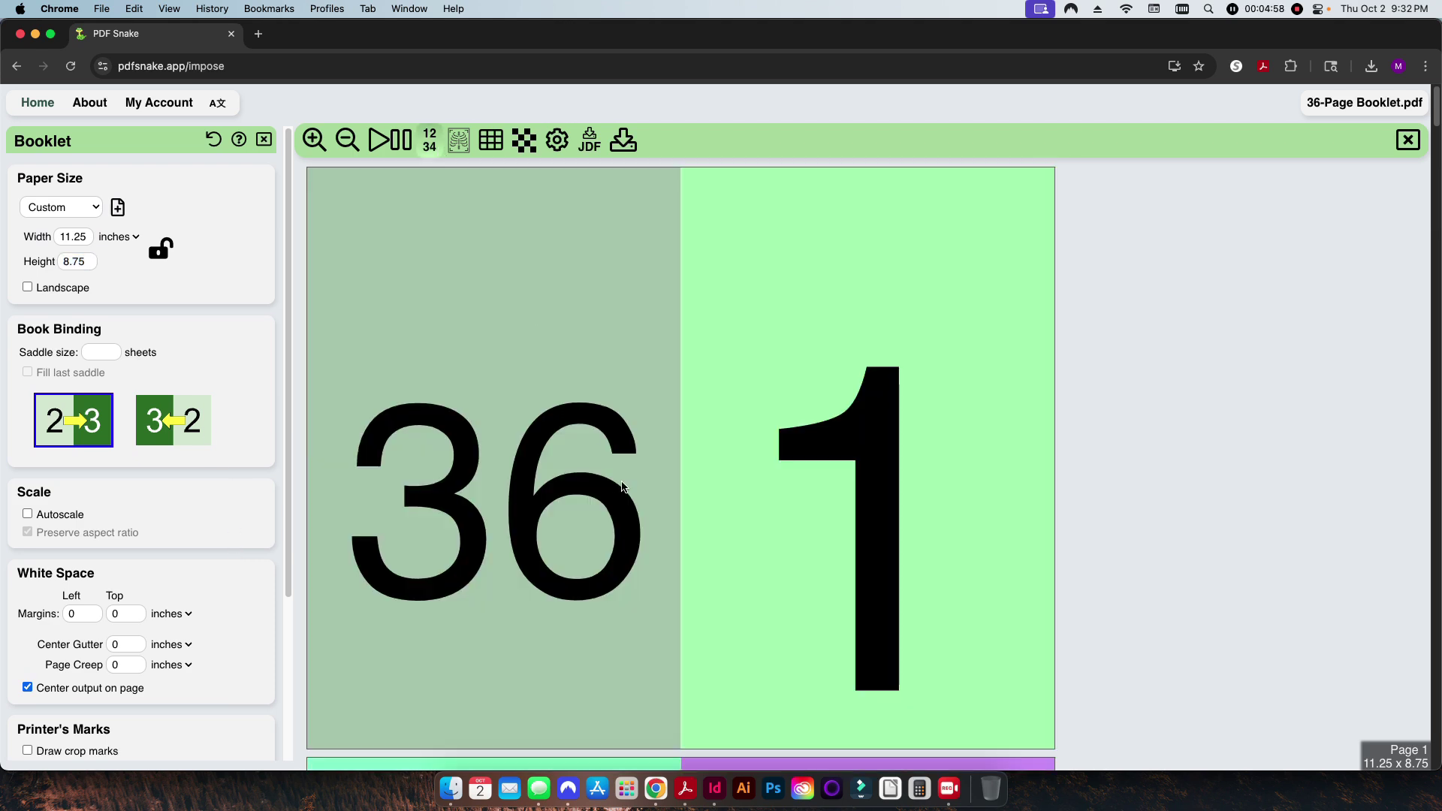
pyautogui.scroll(-8, 684, 499)
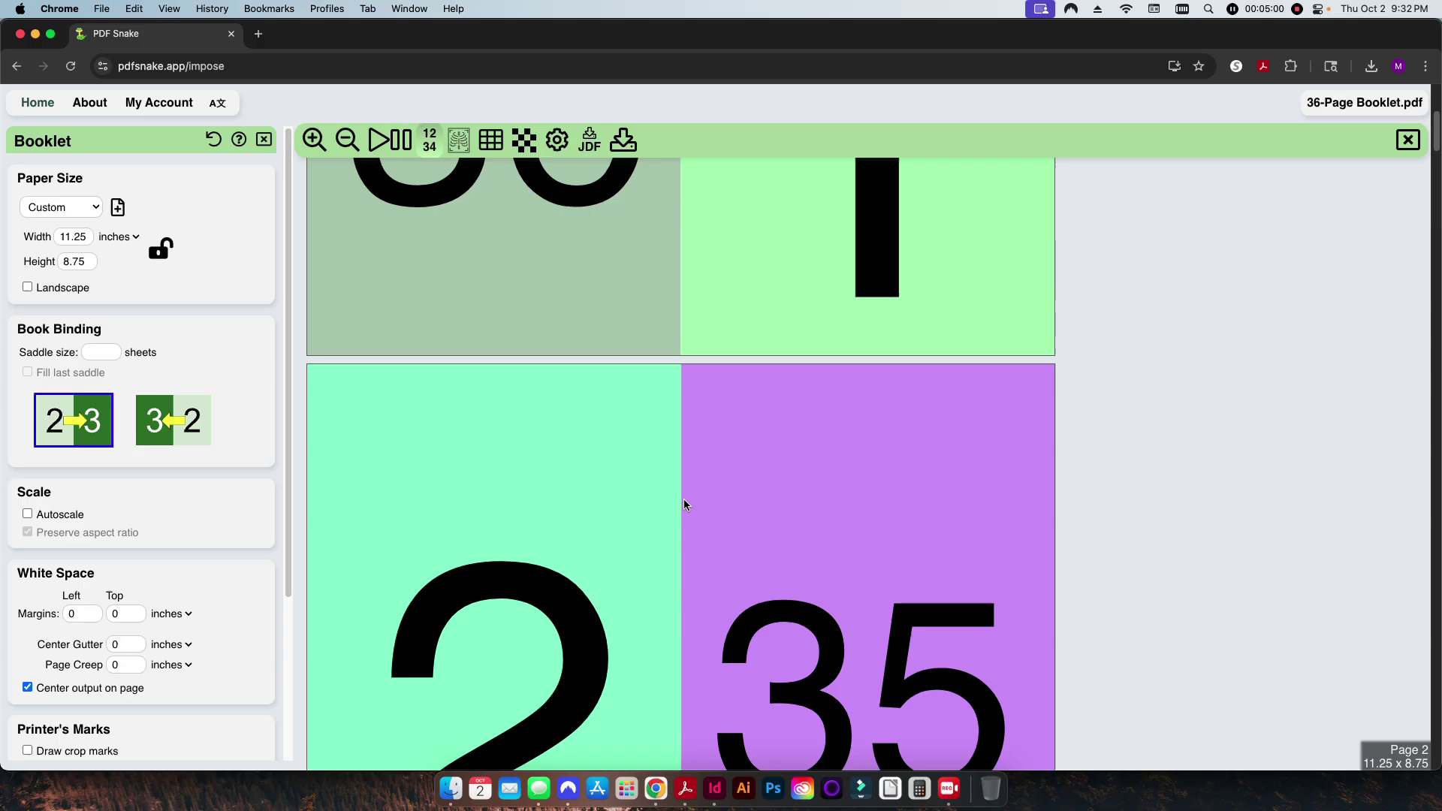
pyautogui.scroll(-15, 655, 557)
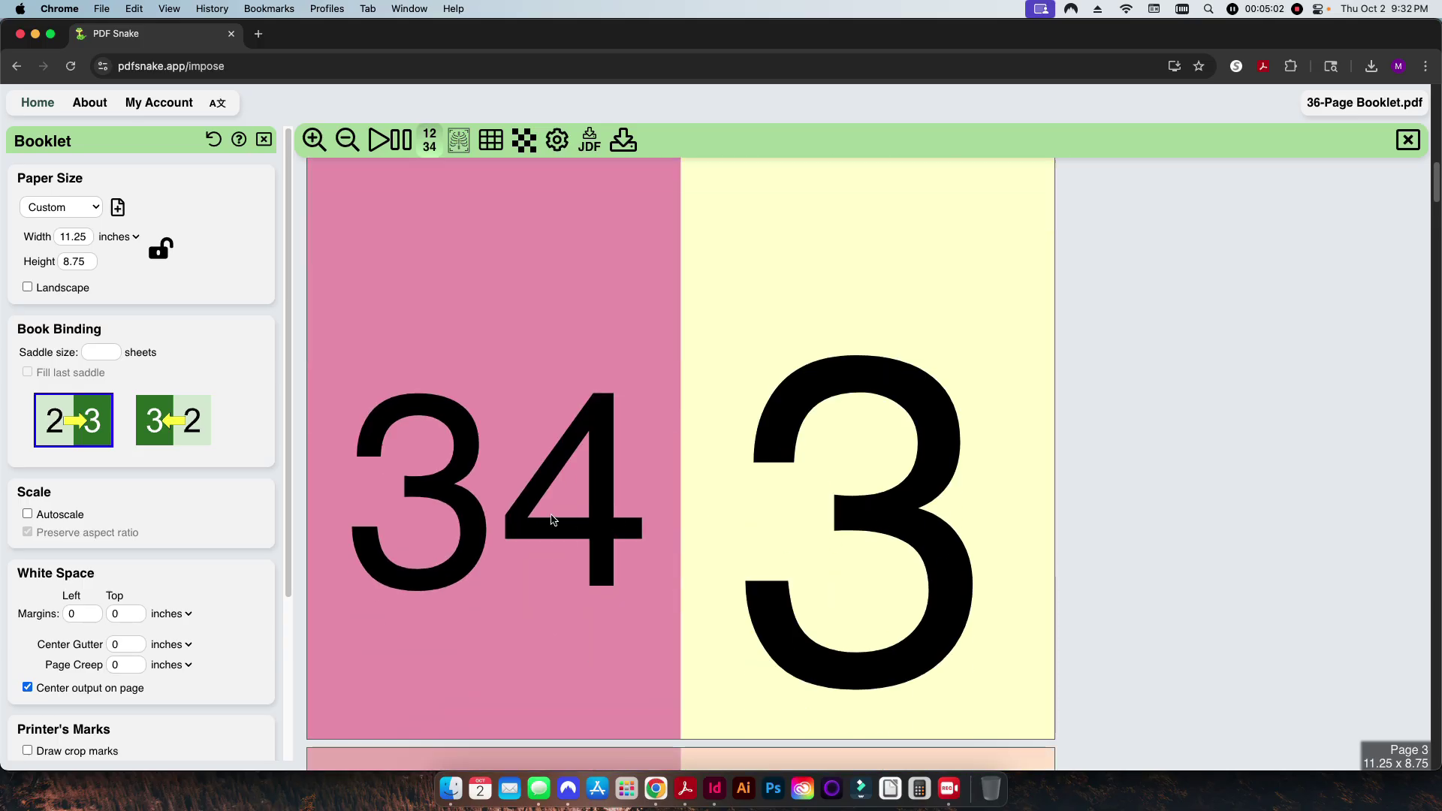
pyautogui.scroll(20, 596, 543)
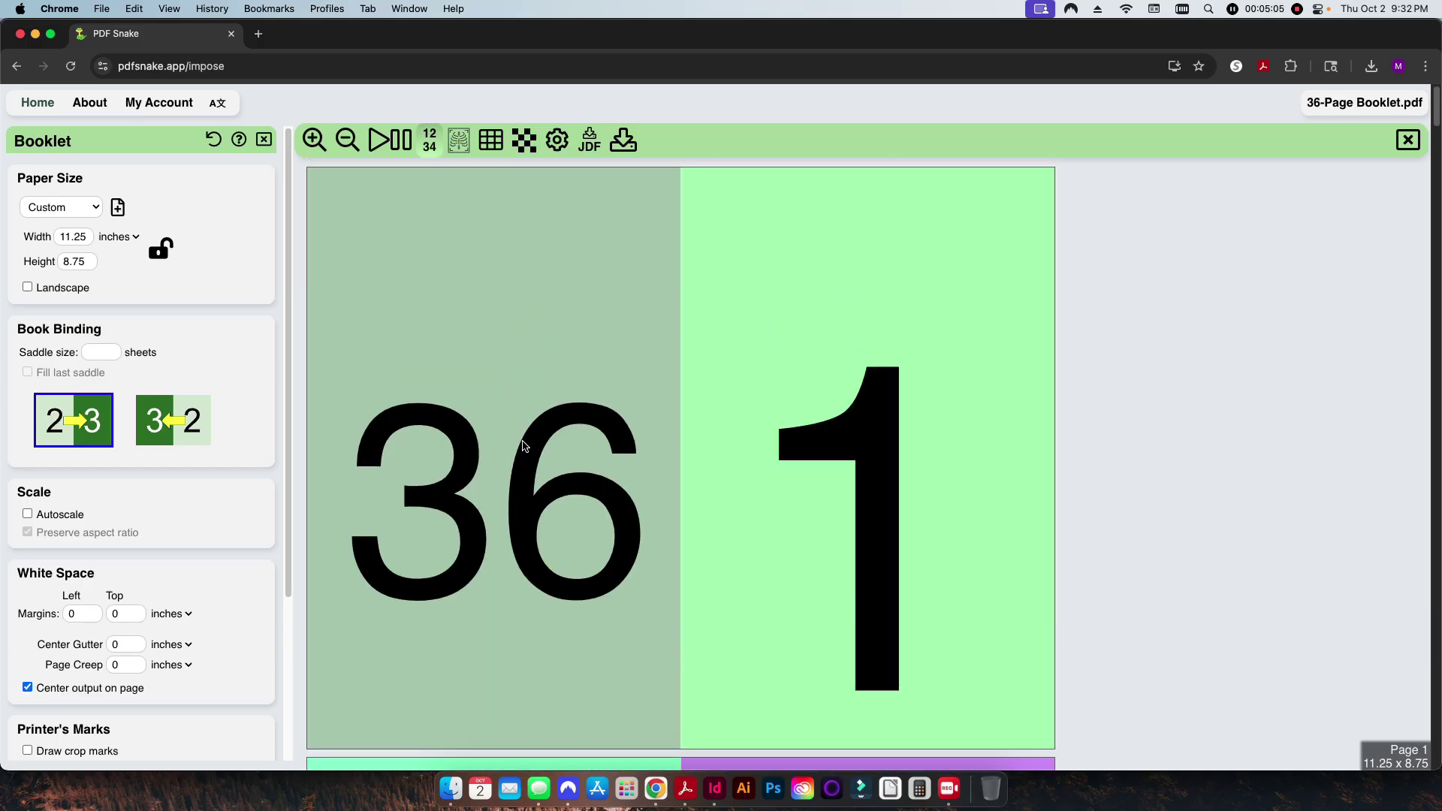
pyautogui.click(429, 150)
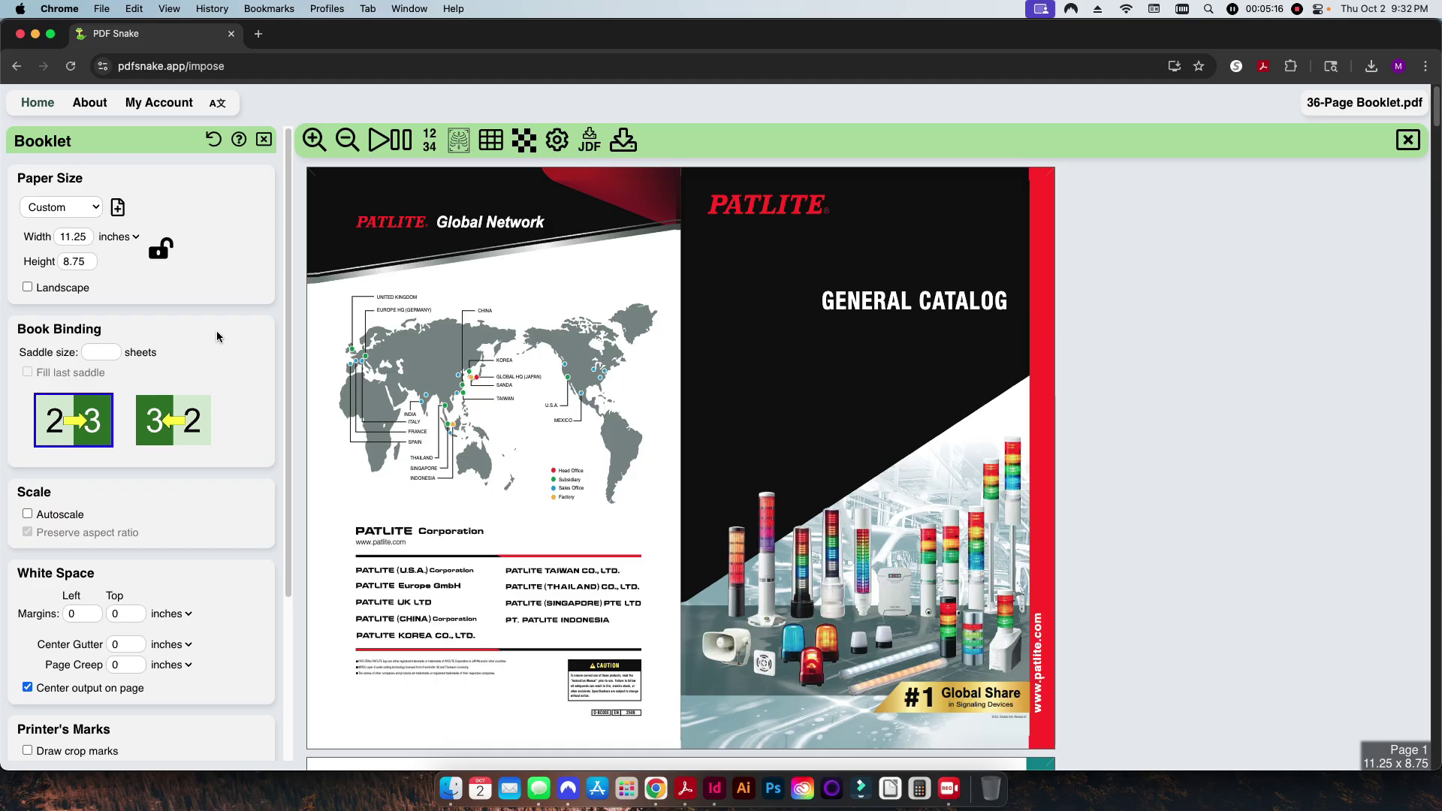
# Keep the booklet layout and bring up the What next? imposition step choices
pyautogui.scroll(-5, 216, 336)
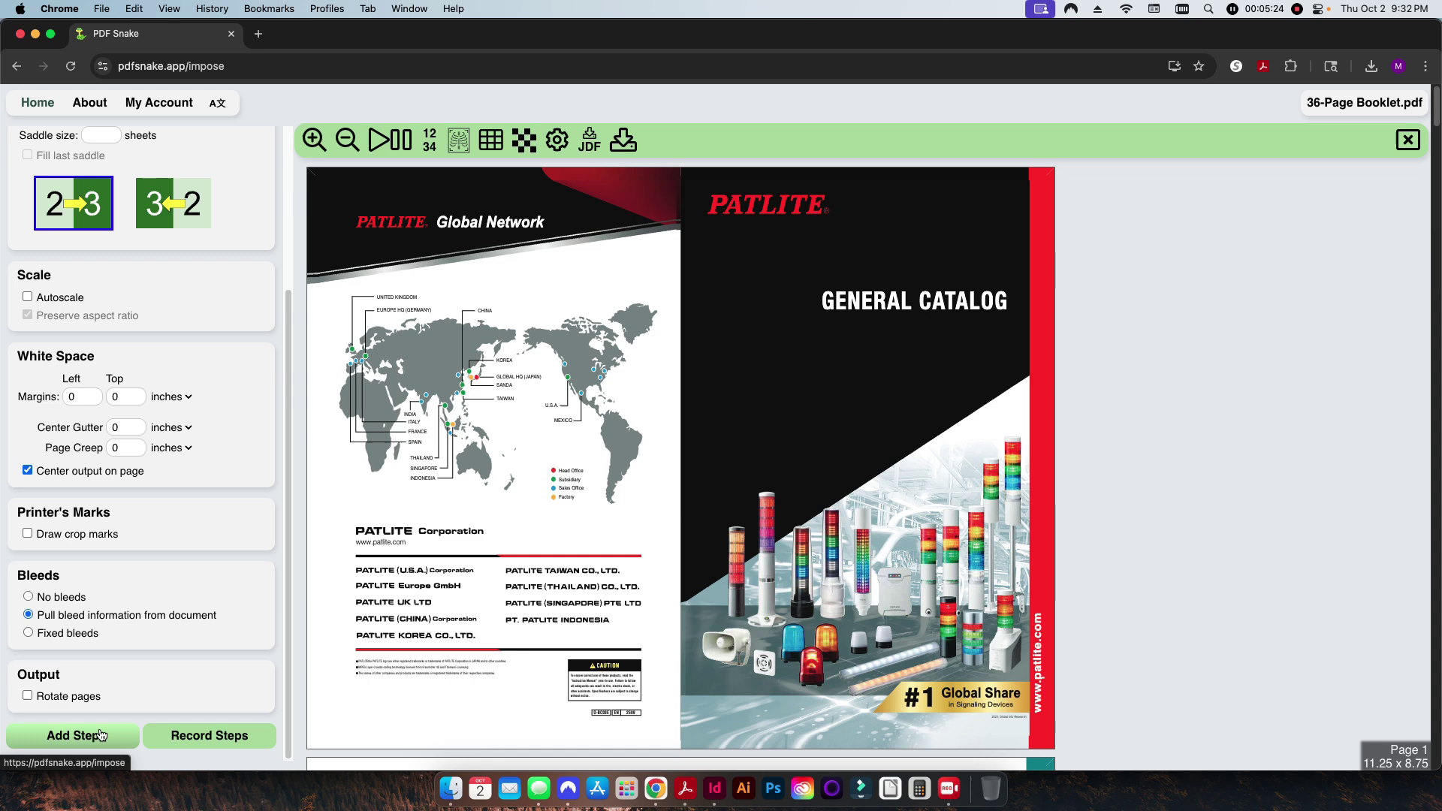
pyautogui.click(100, 734)
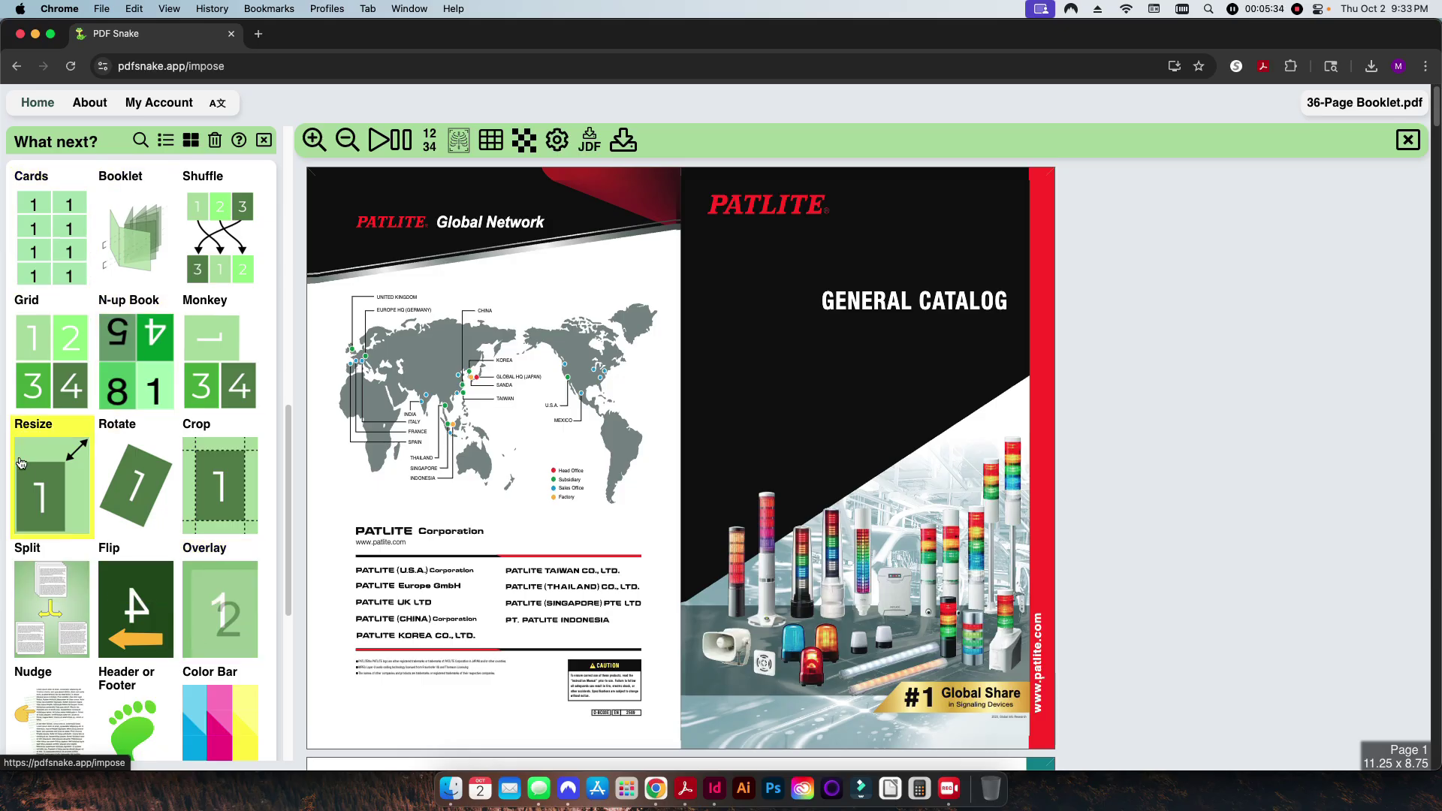
pyautogui.click(56, 259)
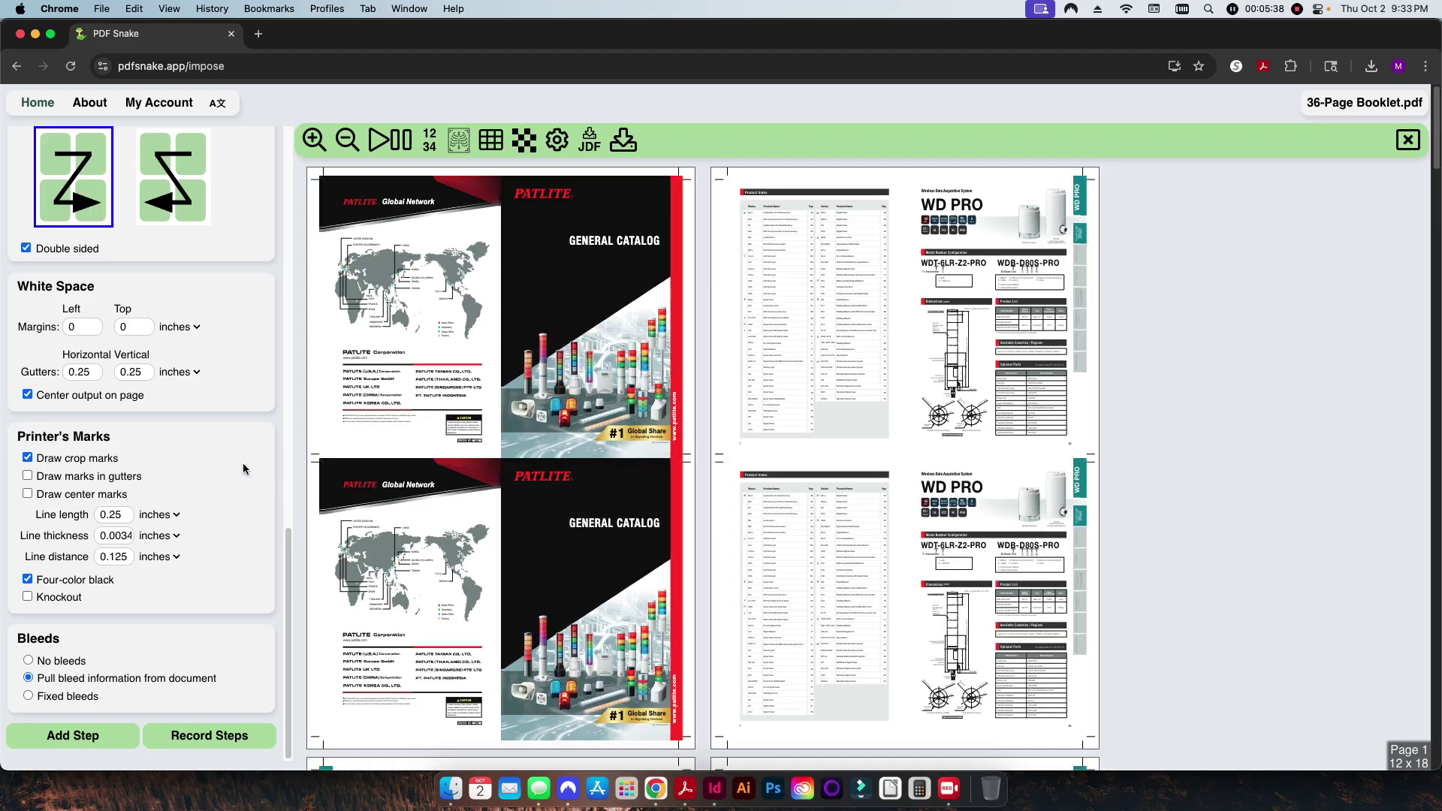
pyautogui.scroll(6, 240, 463)
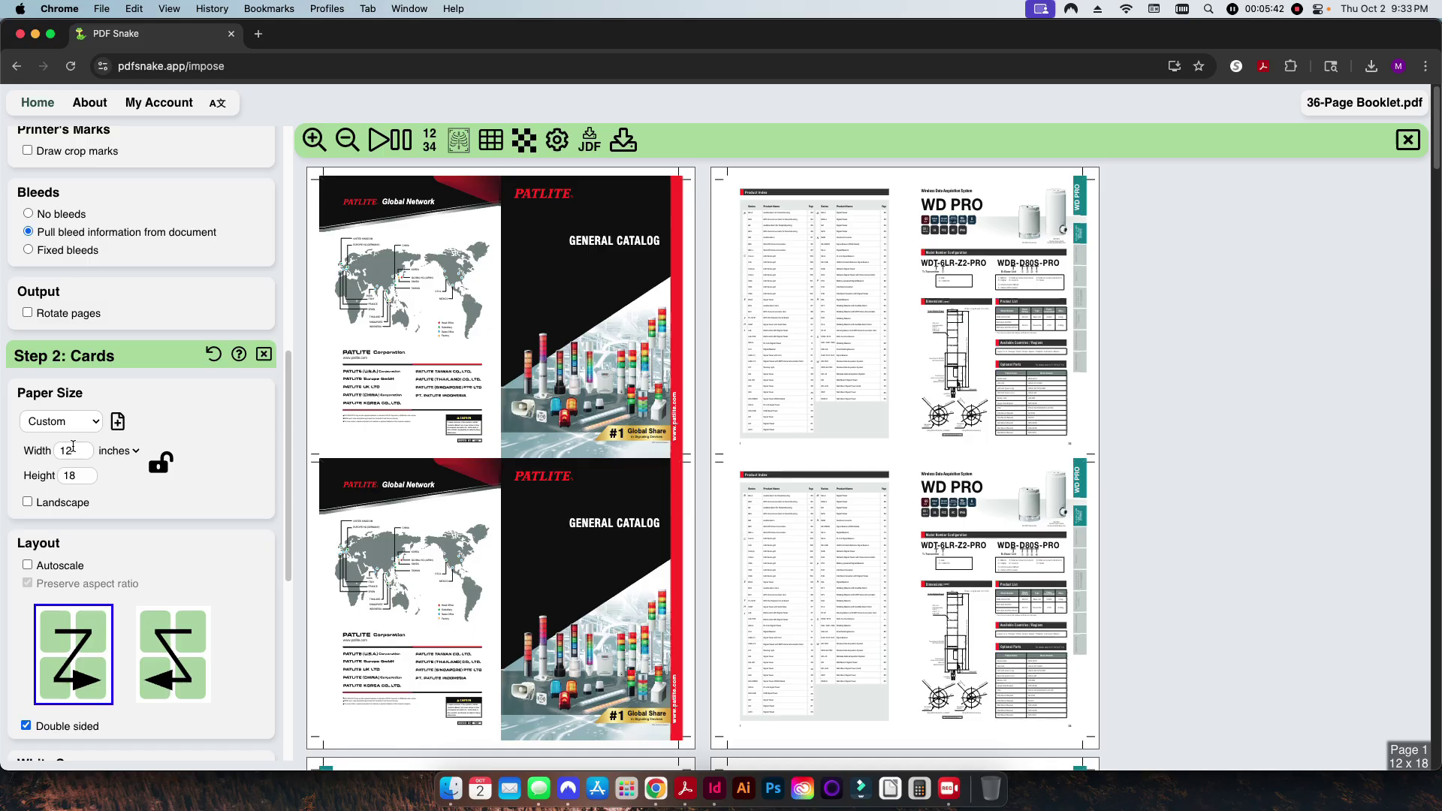
pyautogui.scroll(8, 101, 268)
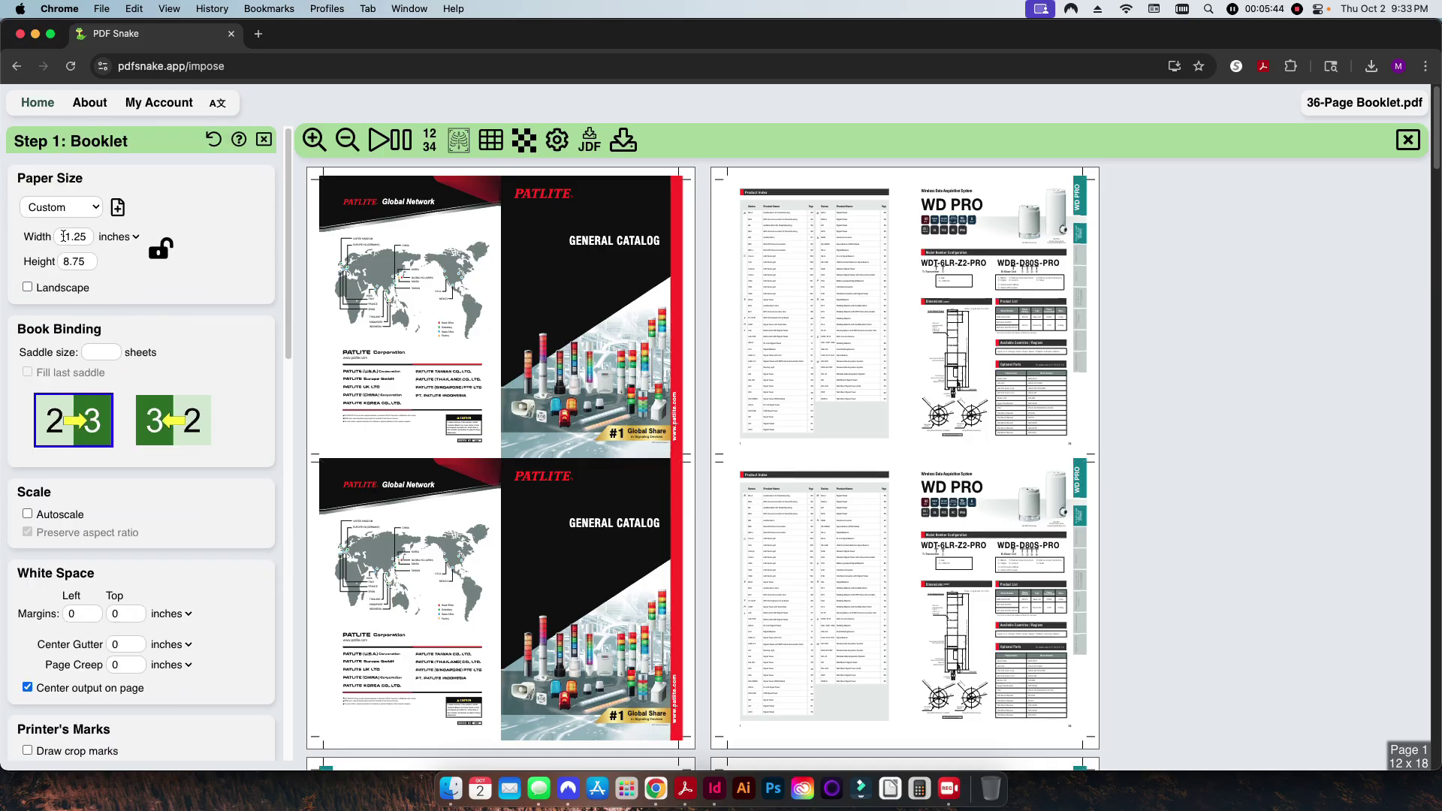
pyautogui.scroll(-7, 240, 398)
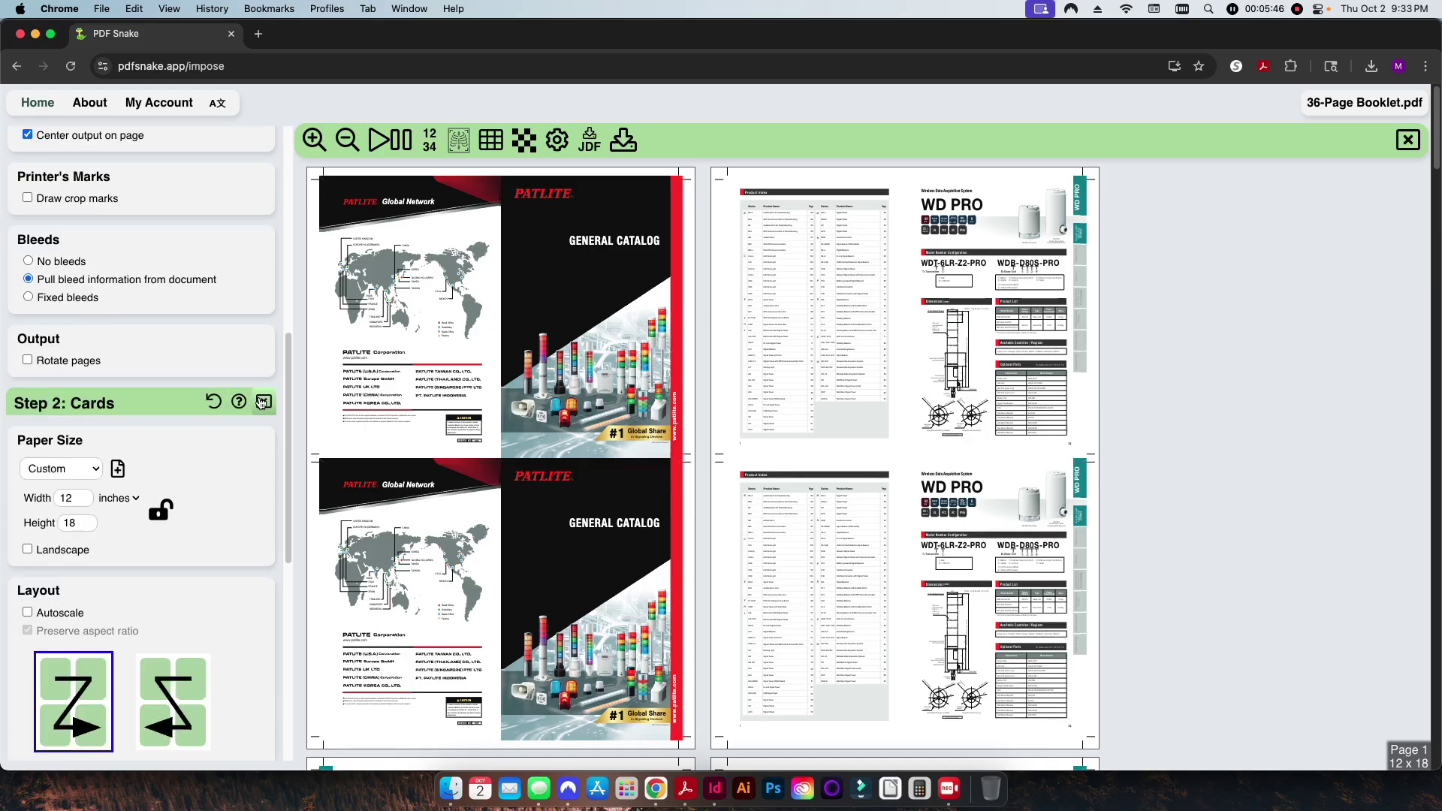
pyautogui.scroll(-2, 177, 440)
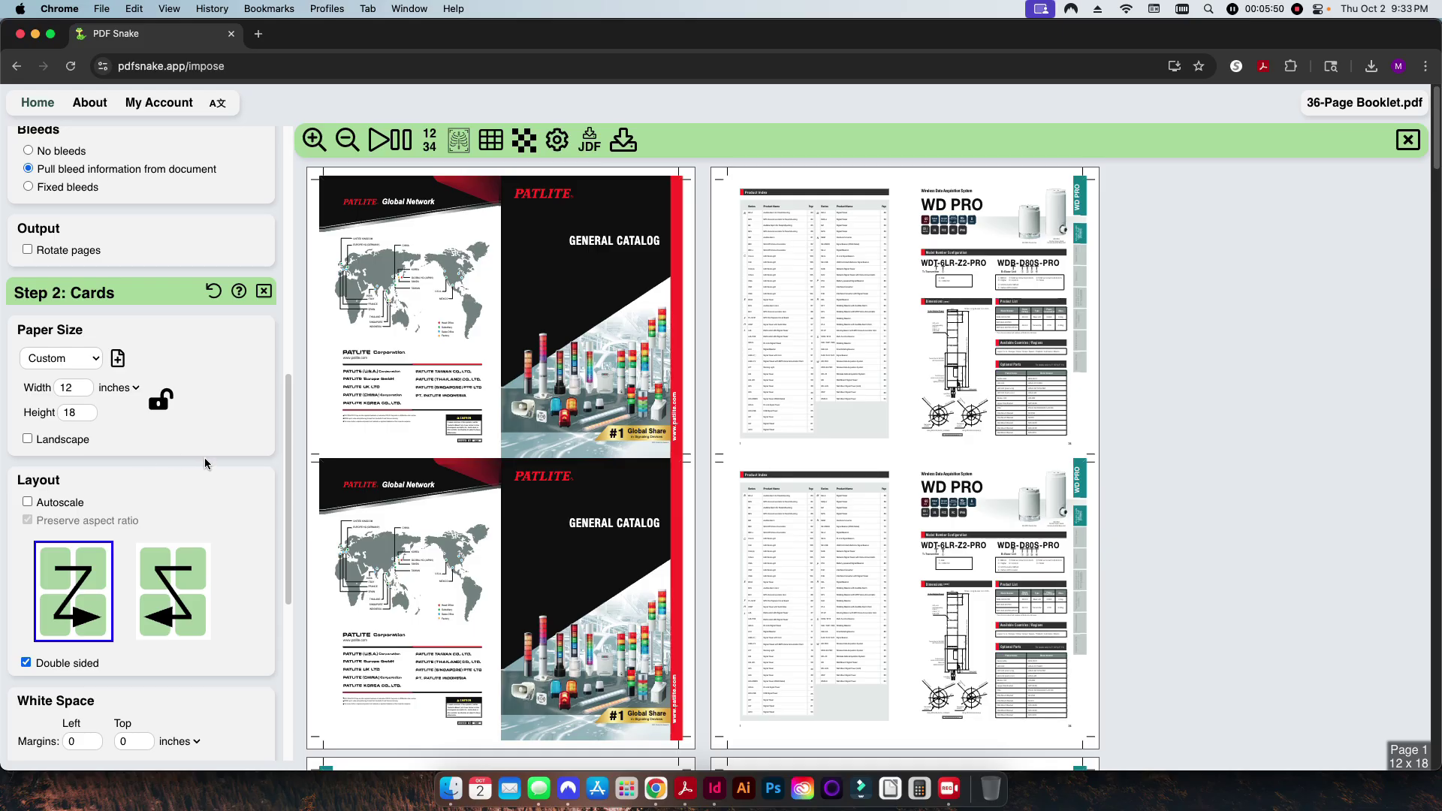
pyautogui.scroll(-2, 213, 472)
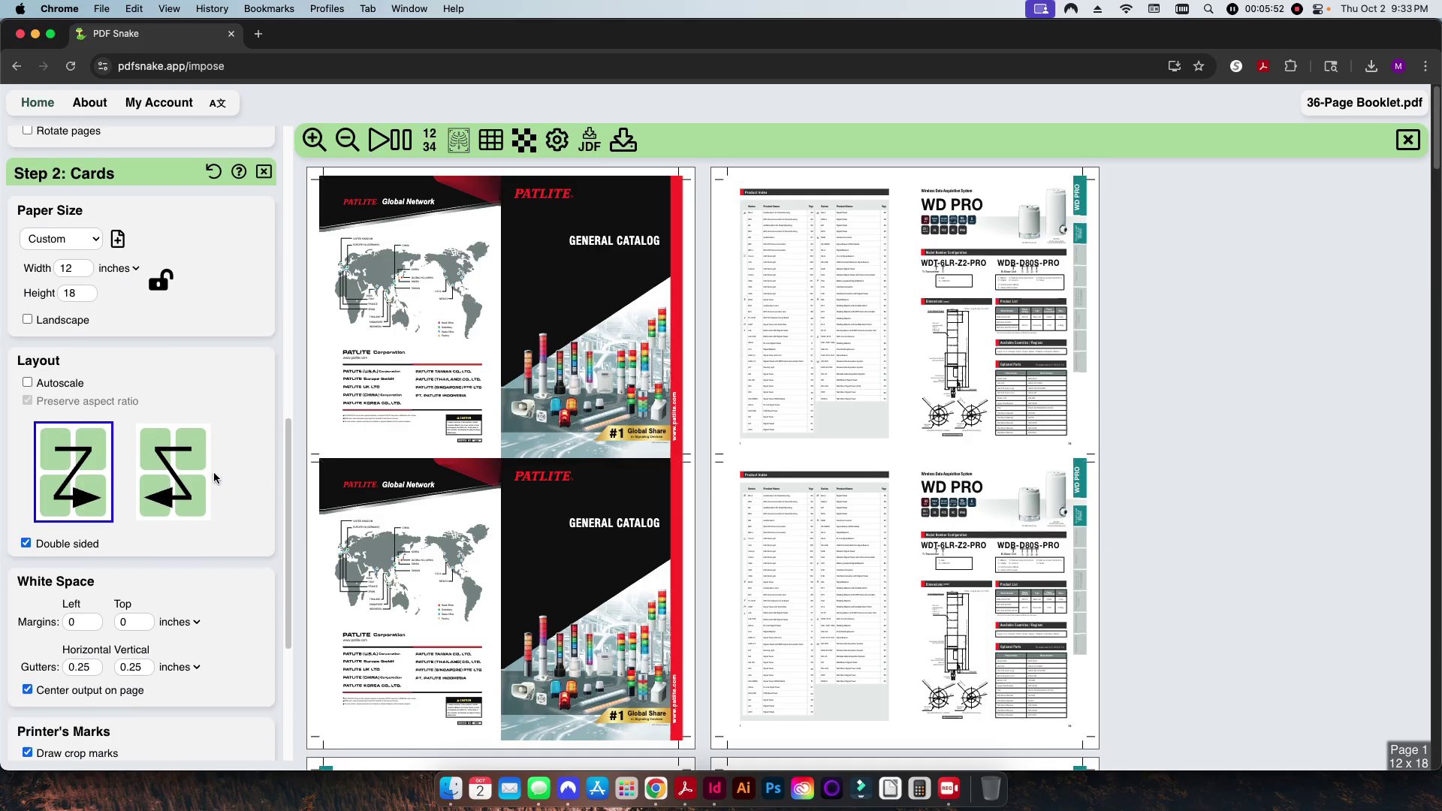
pyautogui.scroll(-1, 213, 472)
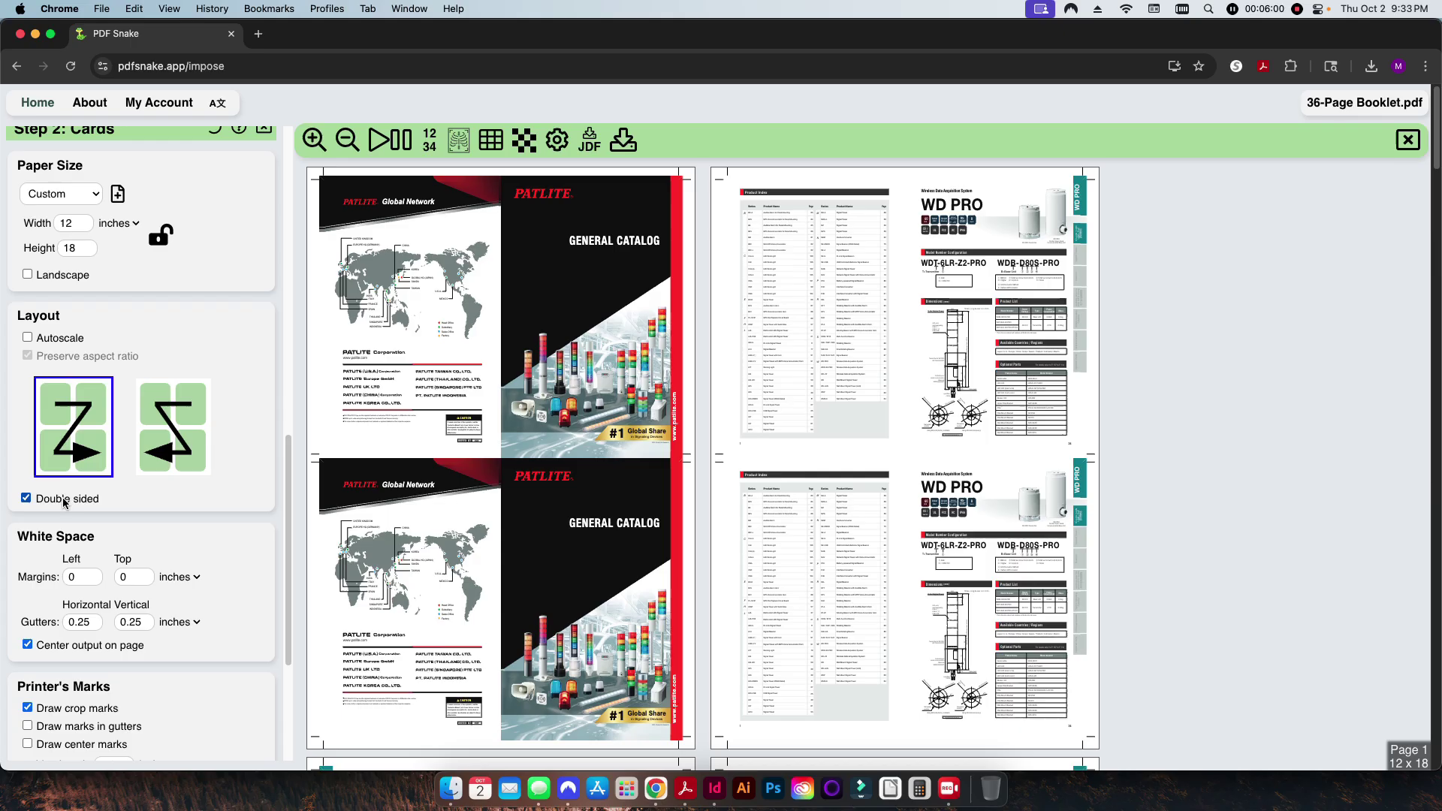
pyautogui.scroll(-1, 249, 529)
pyautogui.scroll(-4, 250, 535)
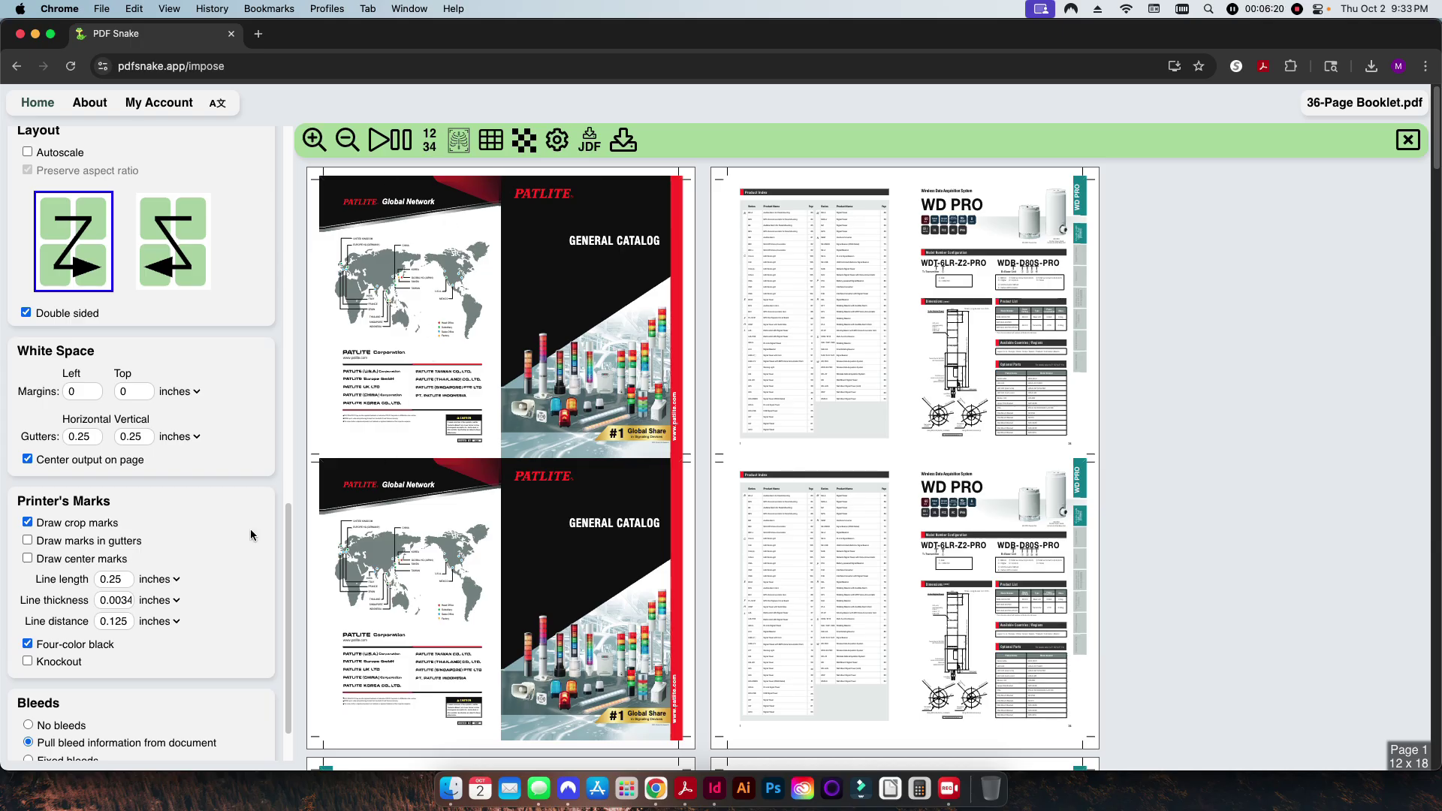
pyautogui.moveTo(89, 442); pyautogui.dragTo(62, 443)
pyautogui.scroll(-2, 209, 506)
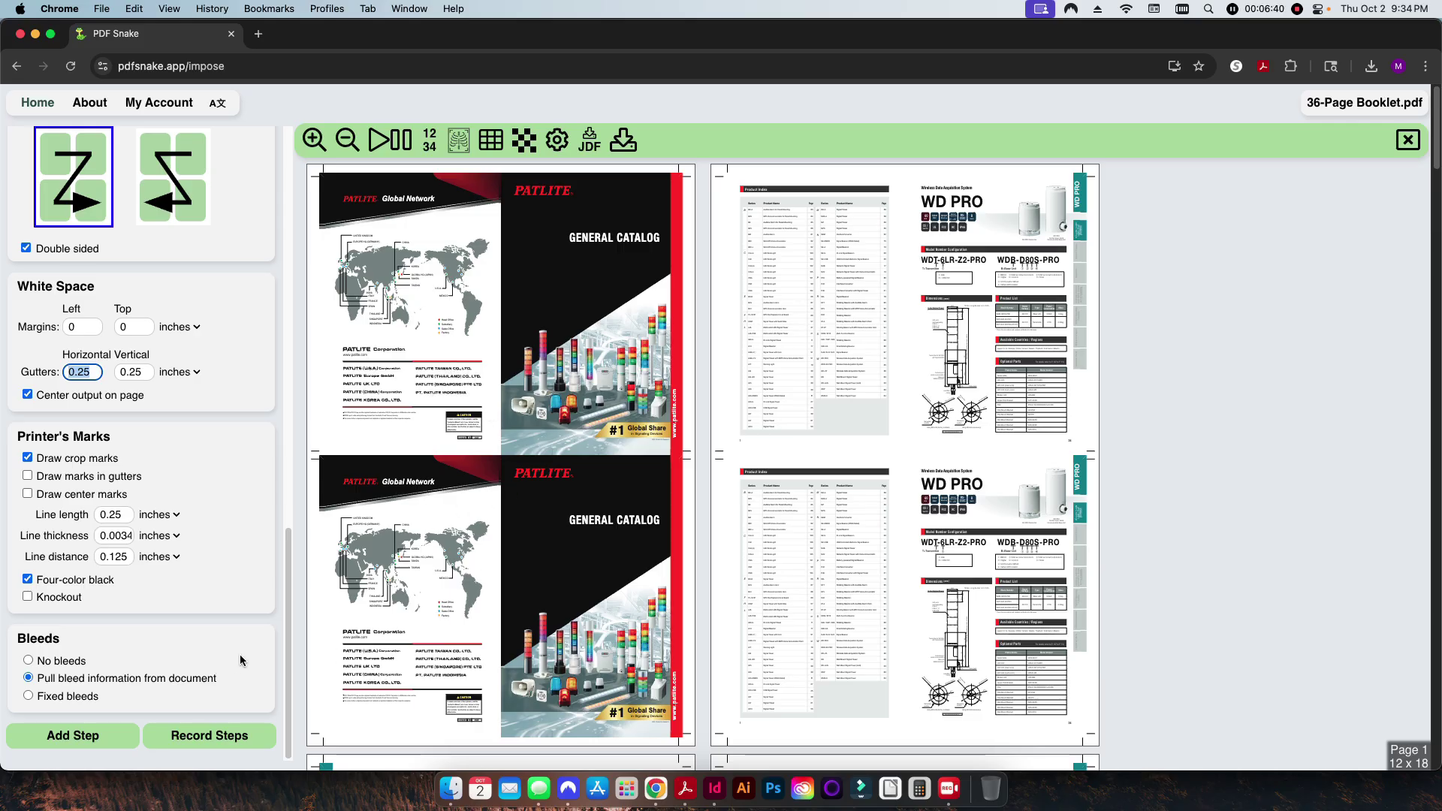
# Add a Header or Footer step, keep Helvetica font, and select the footer template's file-name part
pyautogui.click(103, 736)
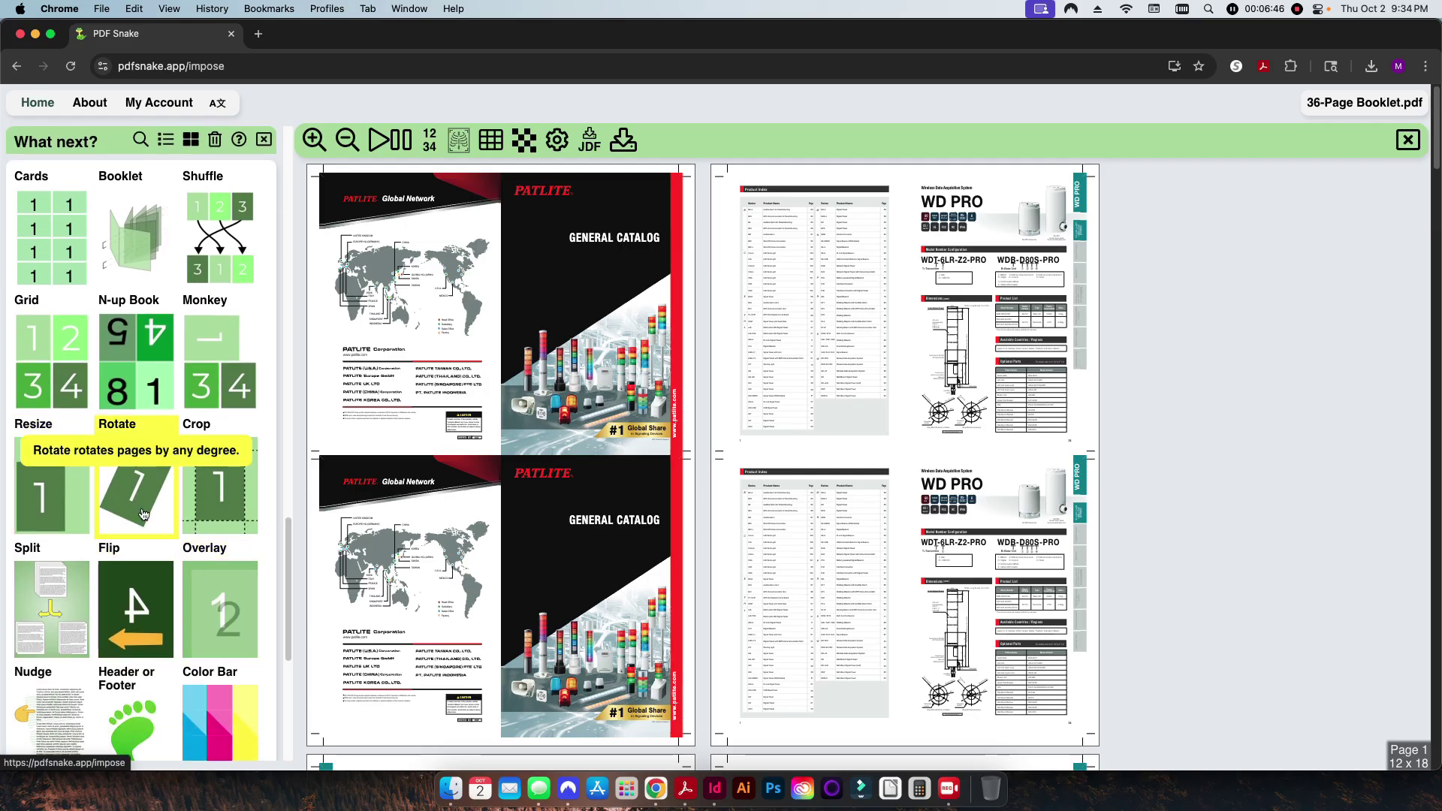
pyautogui.click(133, 705)
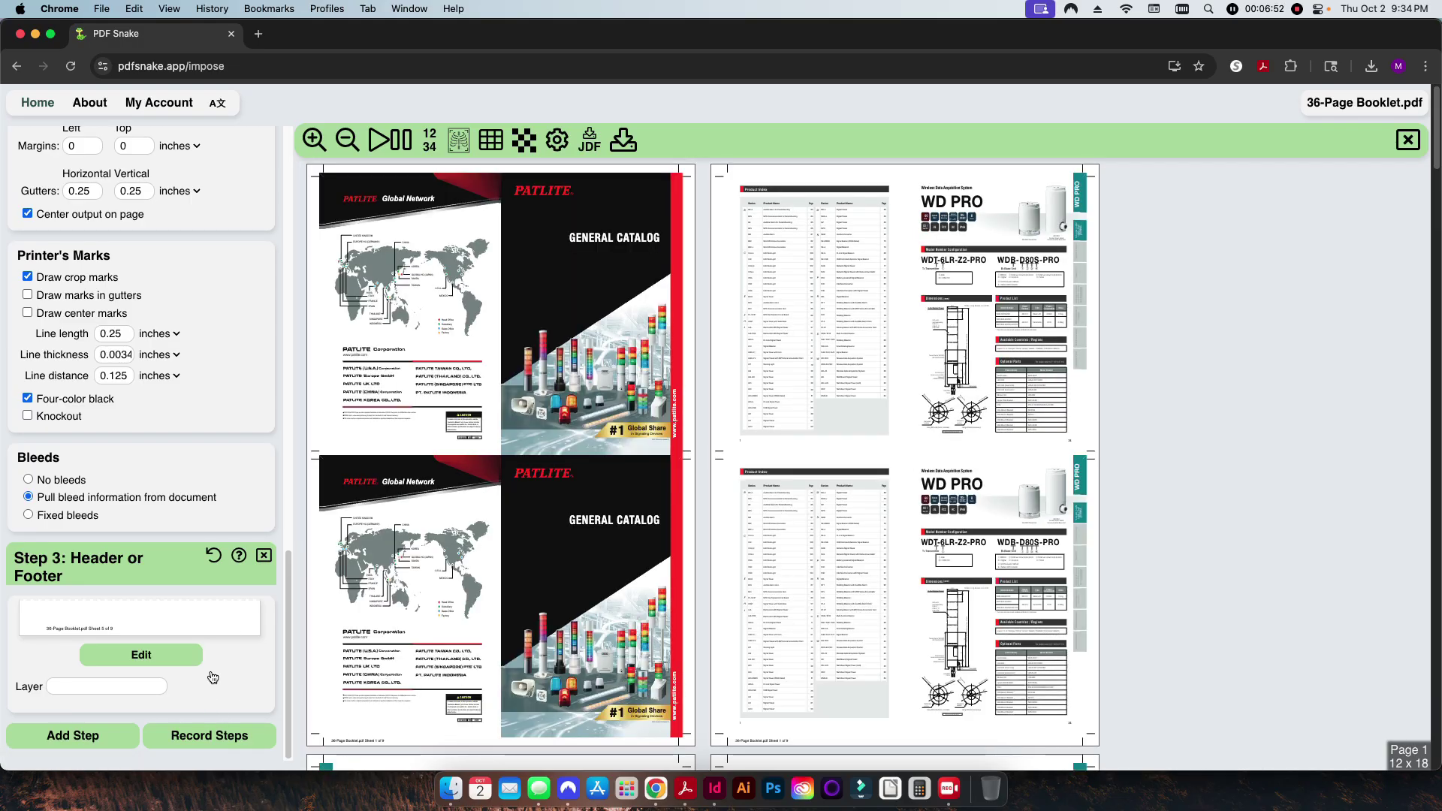
pyautogui.click(142, 654)
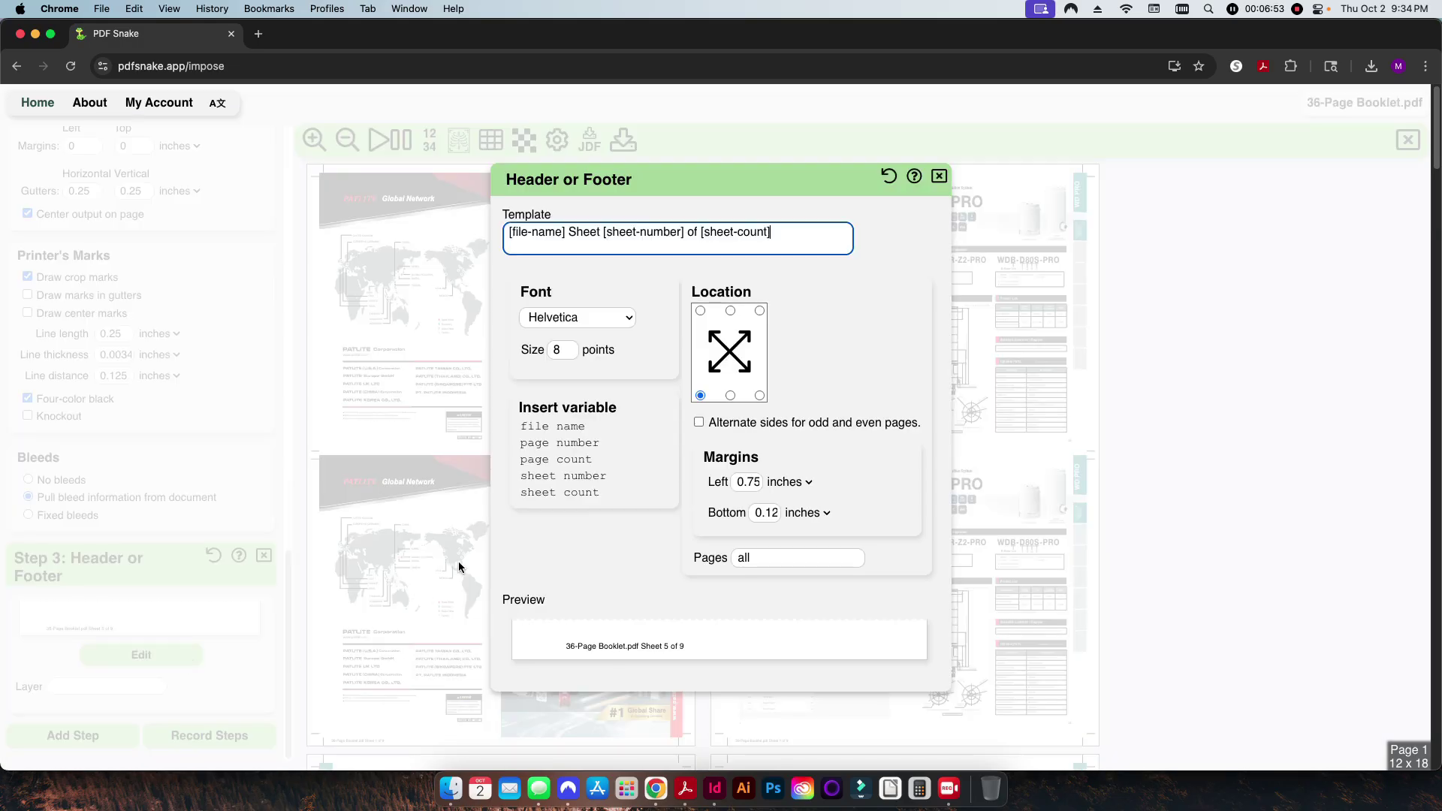
pyautogui.click(571, 337)
pyautogui.click(667, 336)
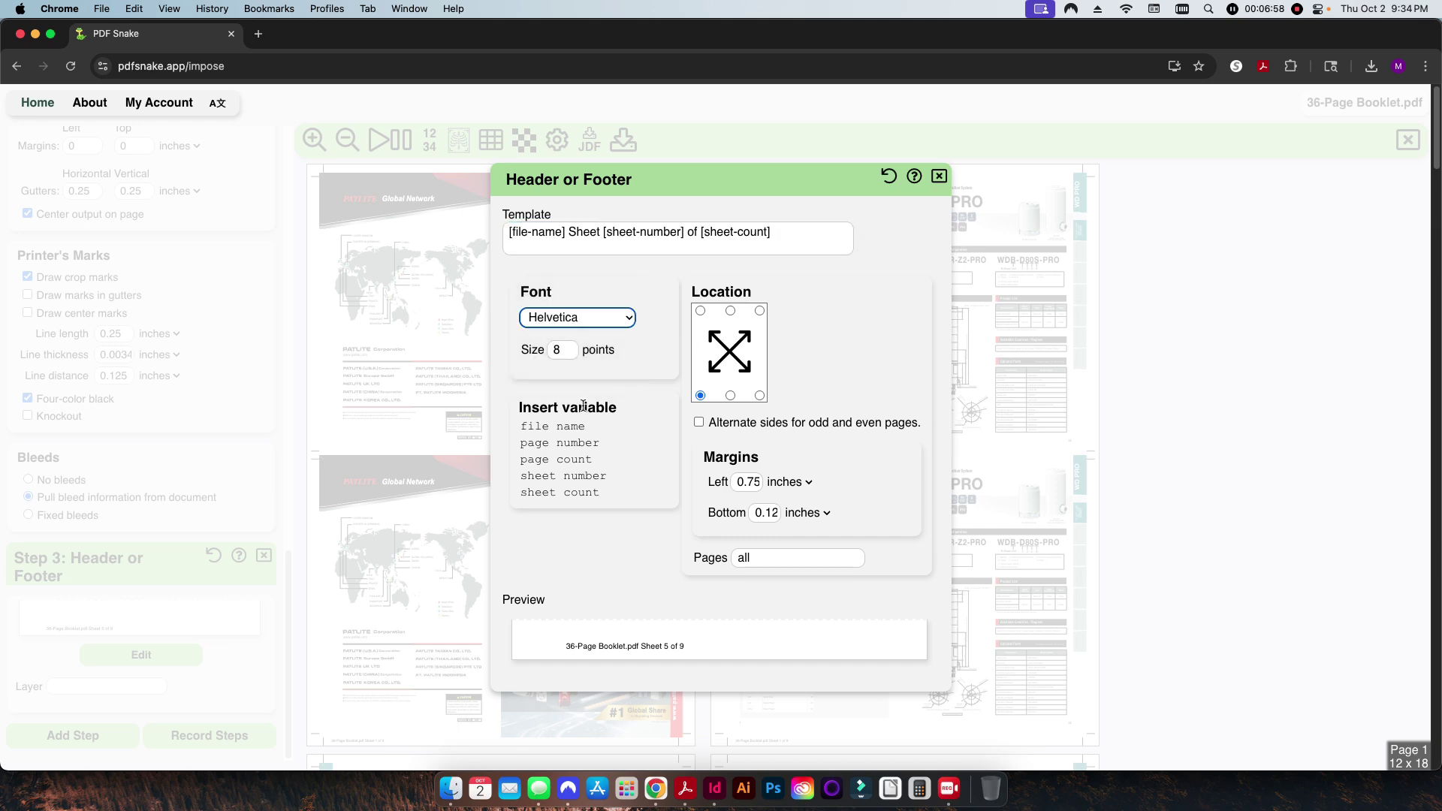
pyautogui.click(565, 232)
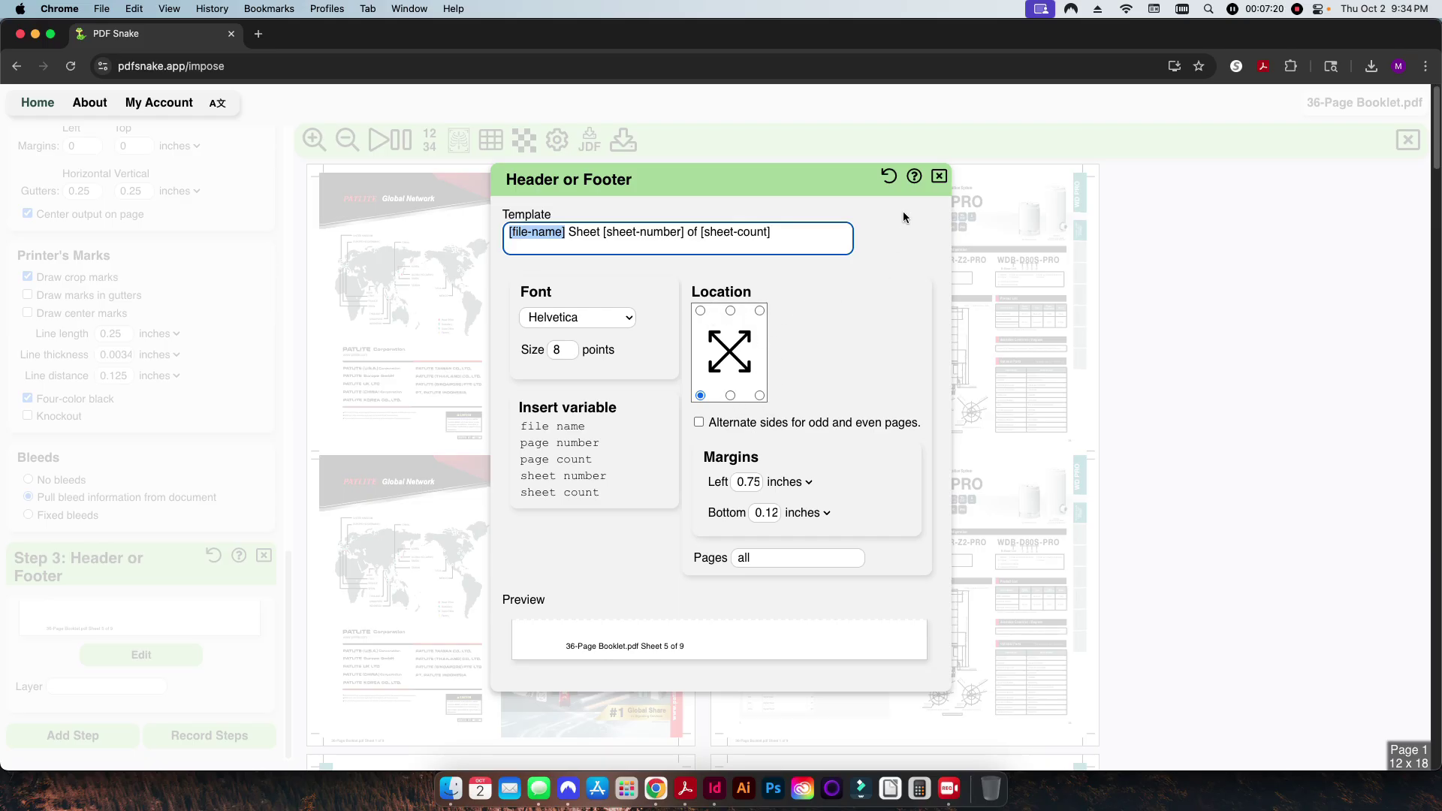
# Close the footer settings, zoom in to read 'Sheet 1 of 9', then zoom back out
pyautogui.click(940, 177)
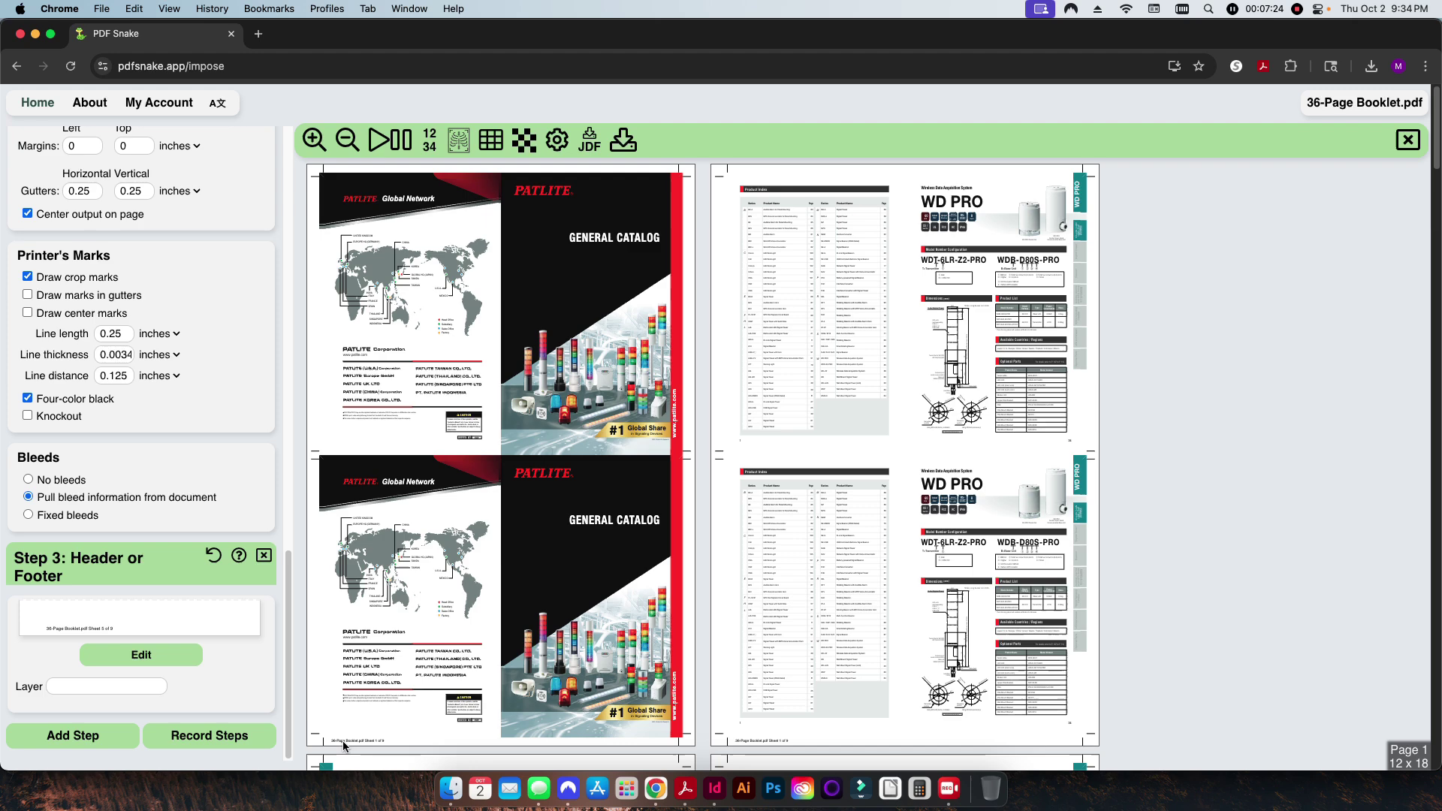
pyautogui.click(313, 139)
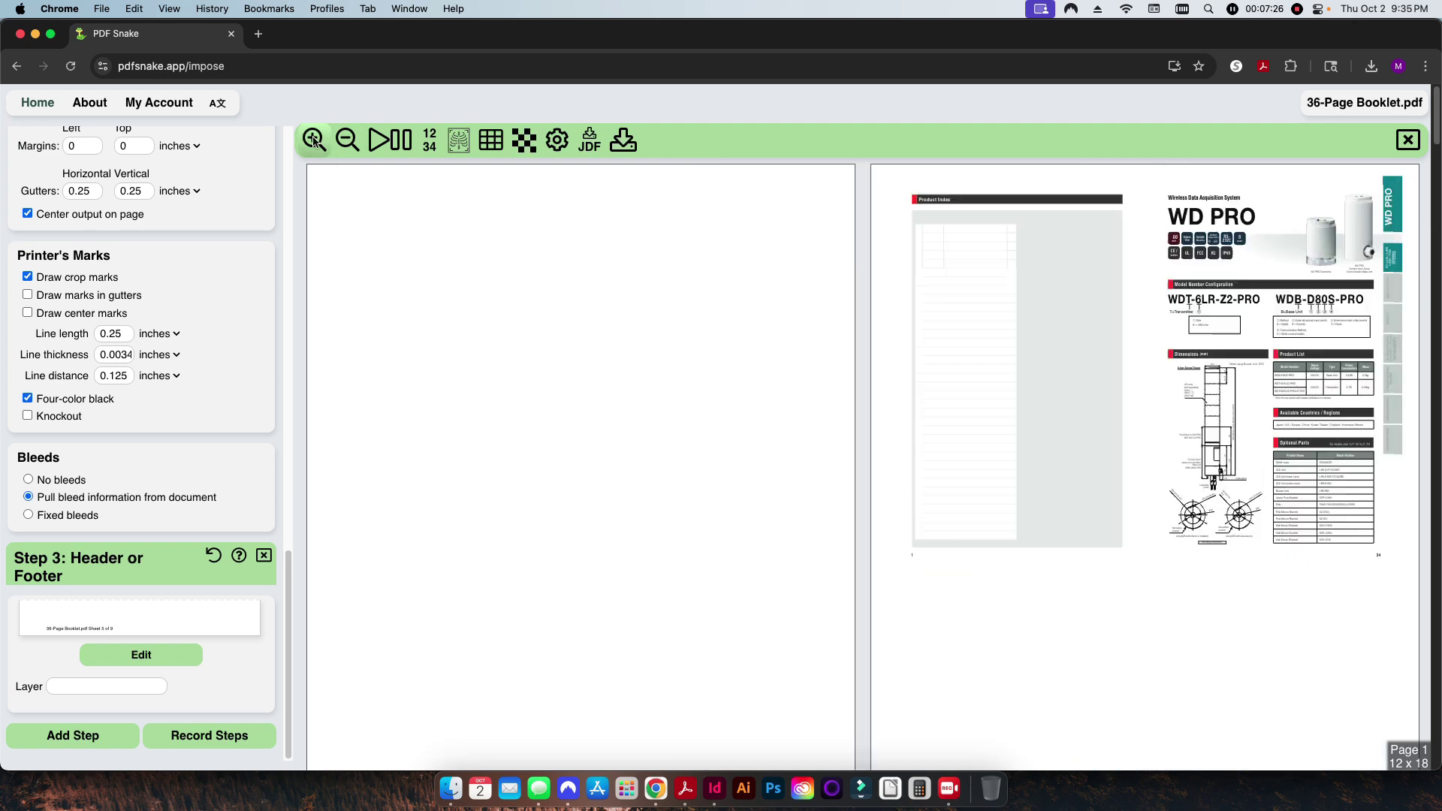
pyautogui.scroll(-5, 488, 430)
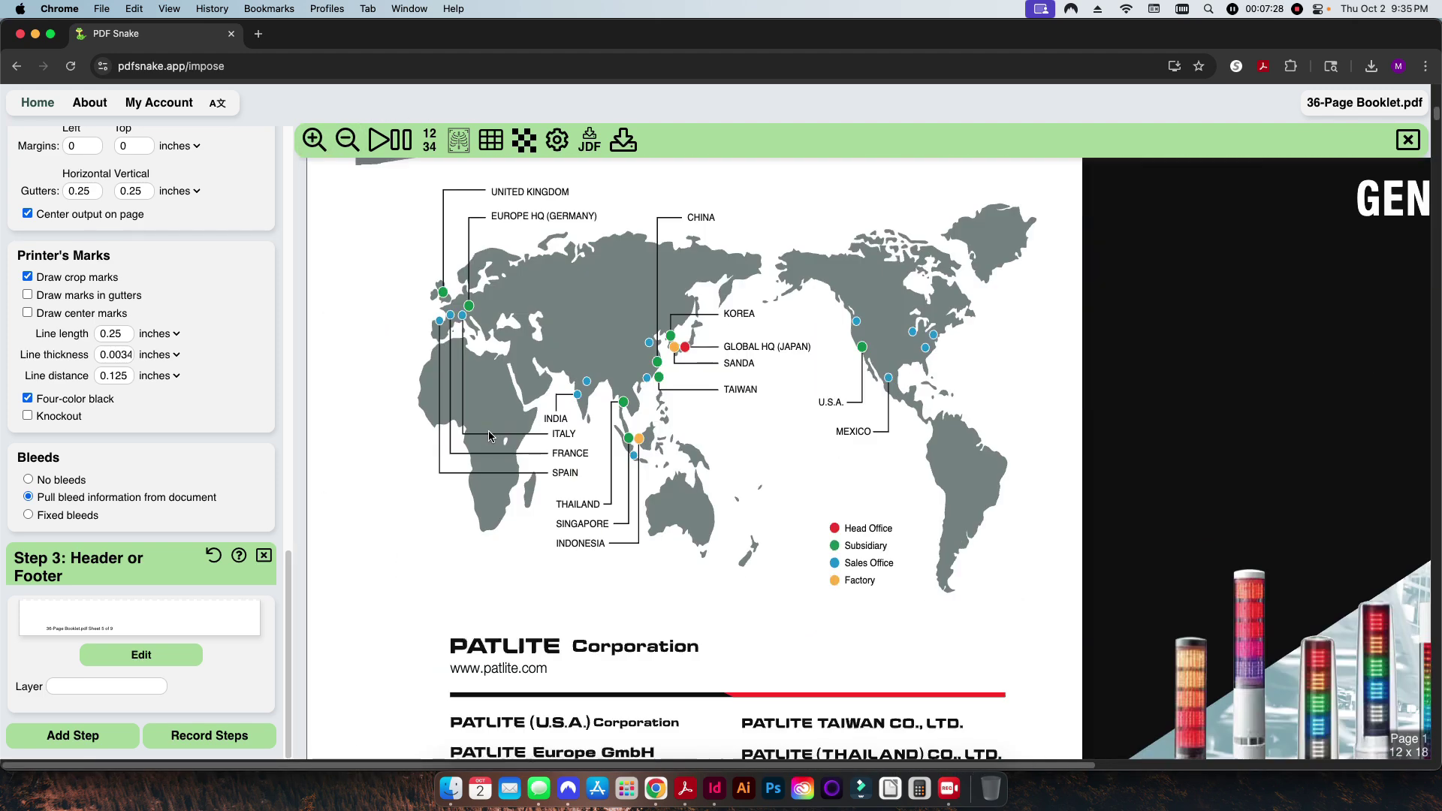
pyautogui.scroll(-10, 488, 430)
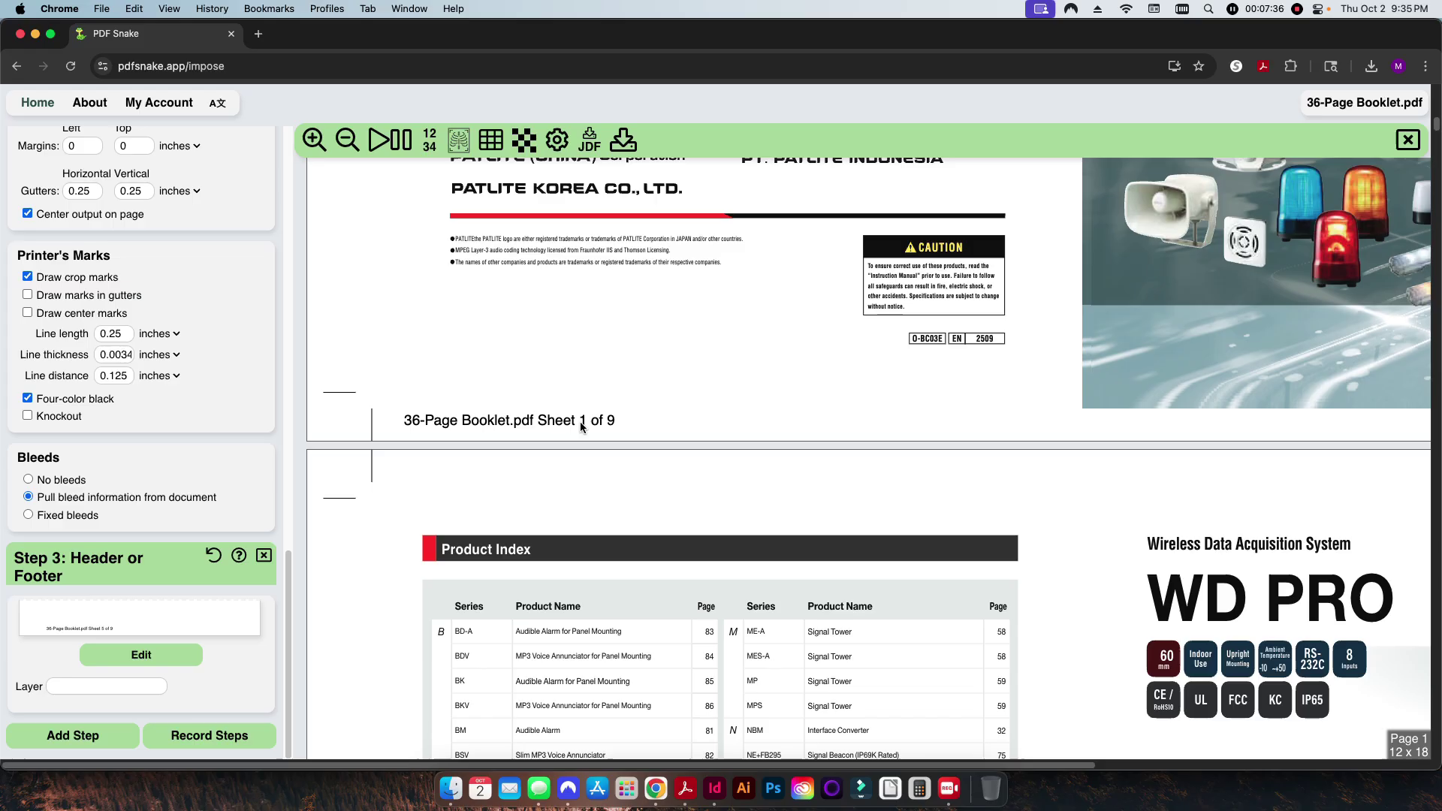
pyautogui.click(347, 140)
pyautogui.click(347, 140)
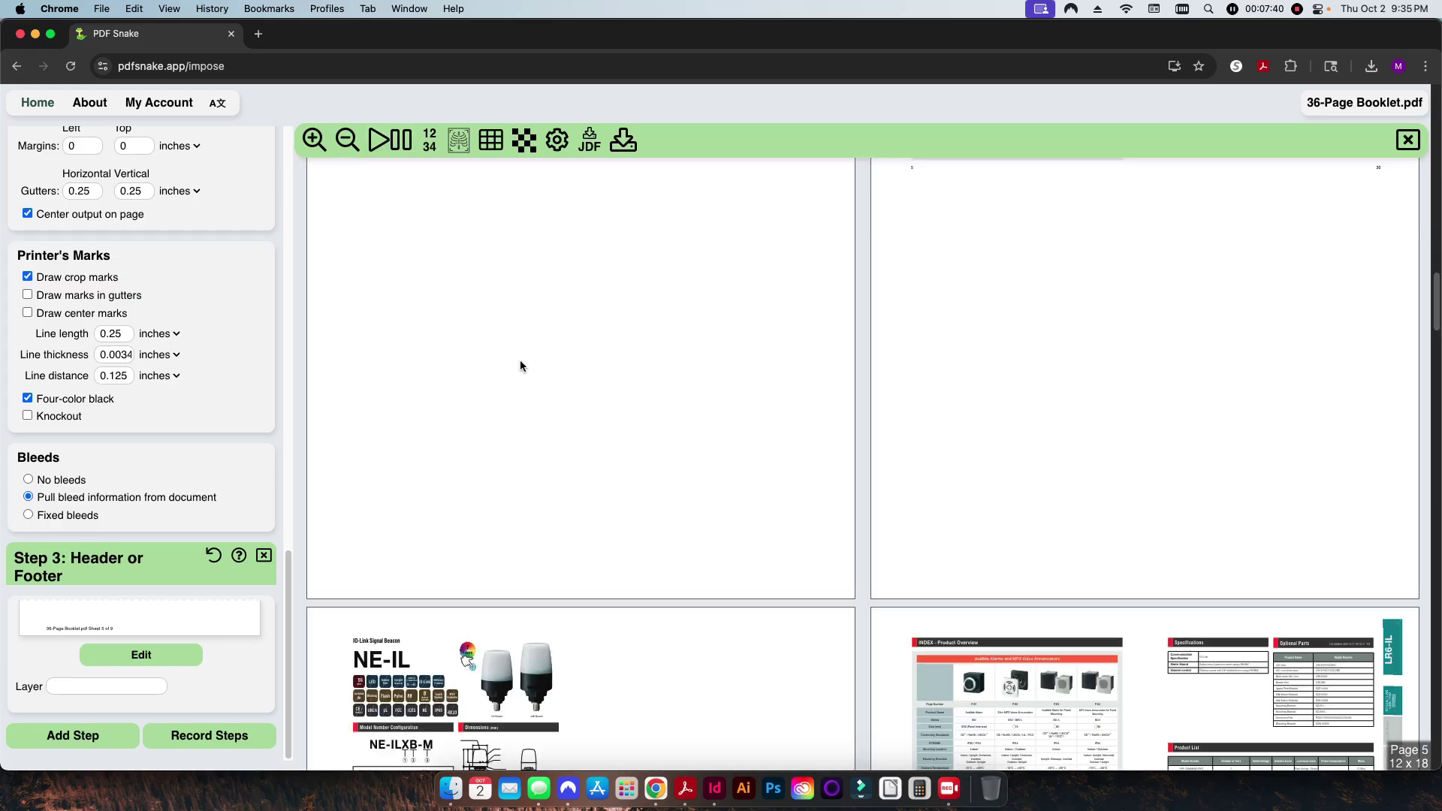
pyautogui.scroll(10, 519, 359)
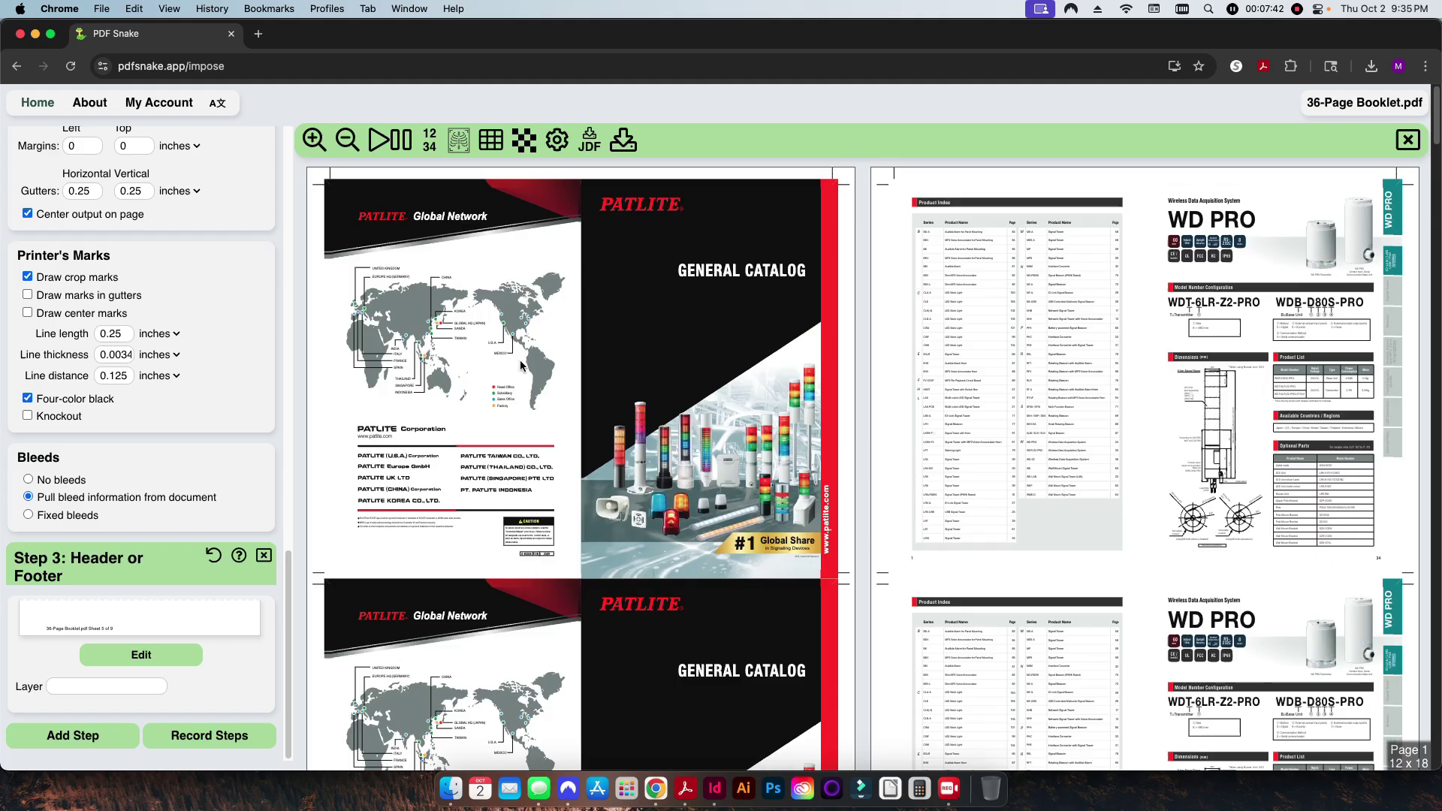
pyautogui.click(350, 145)
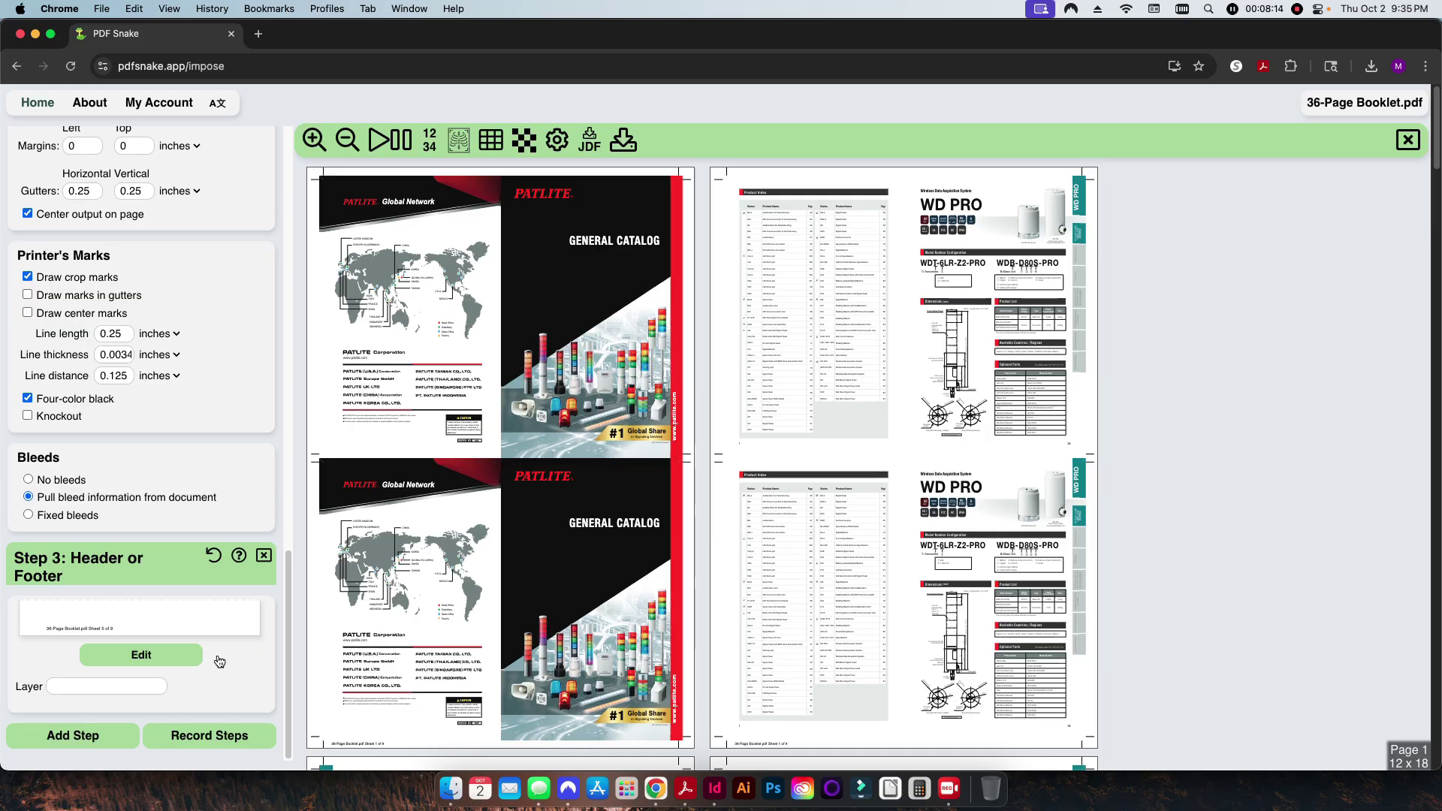
pyautogui.click(83, 738)
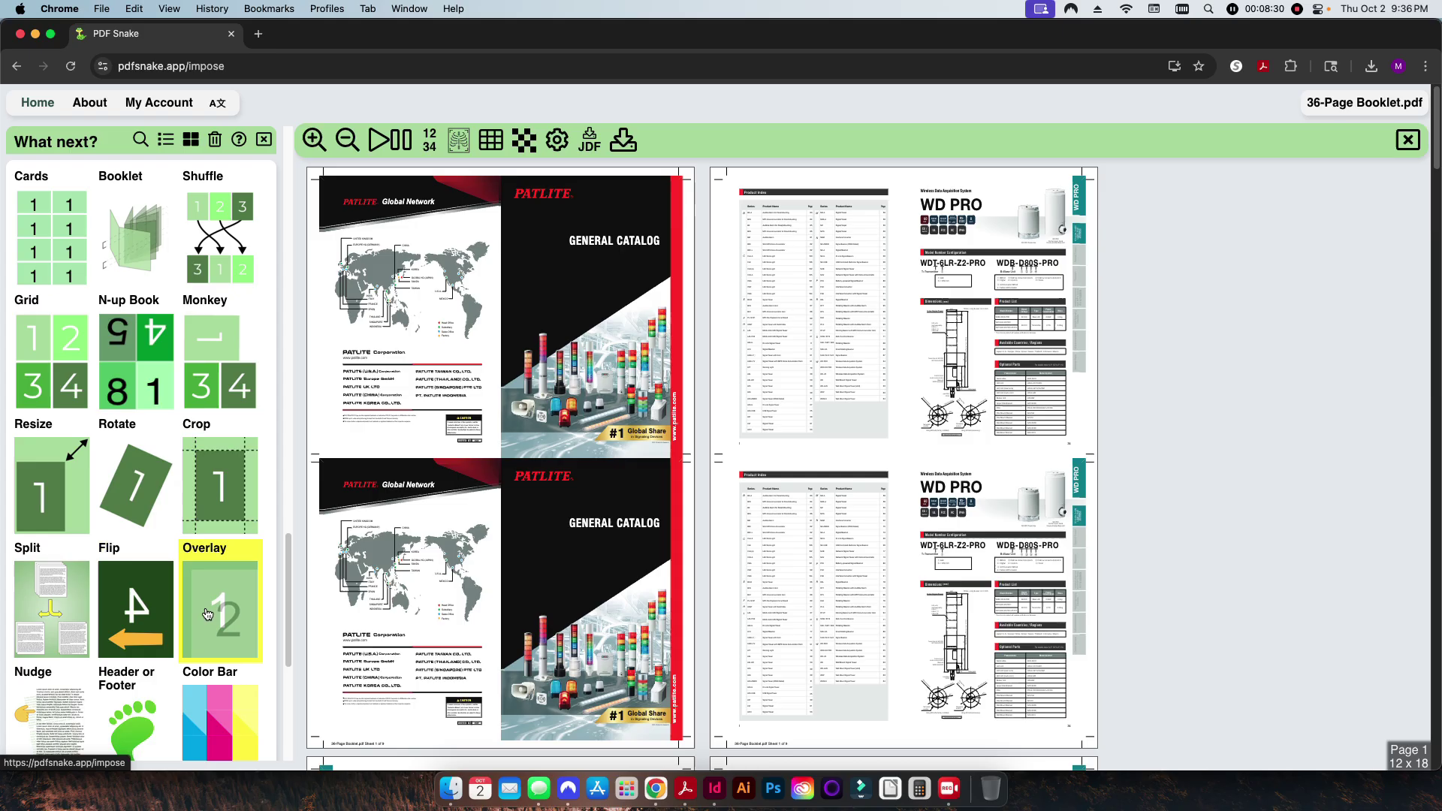
pyautogui.scroll(-3, 181, 651)
pyautogui.click(181, 650)
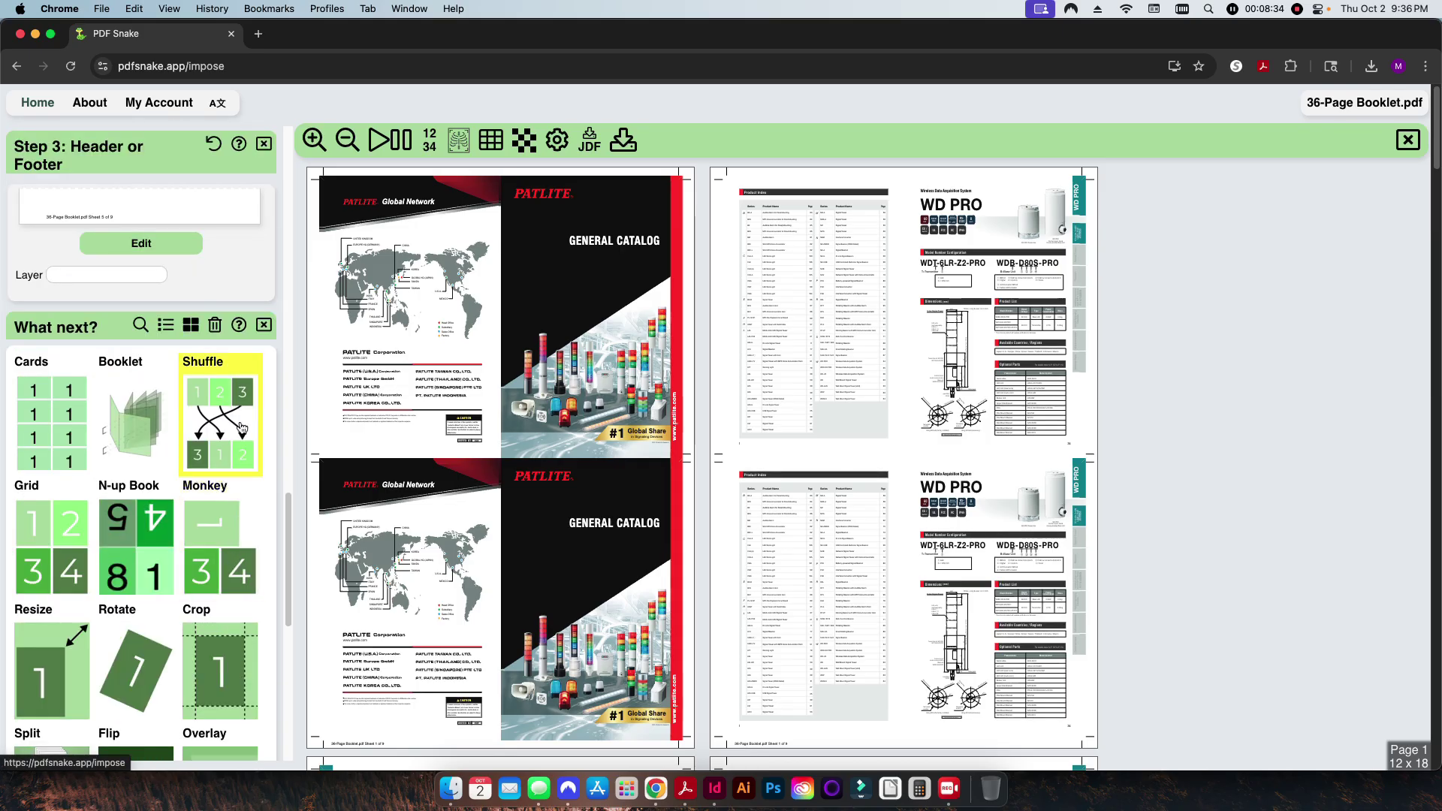
pyautogui.click(264, 324)
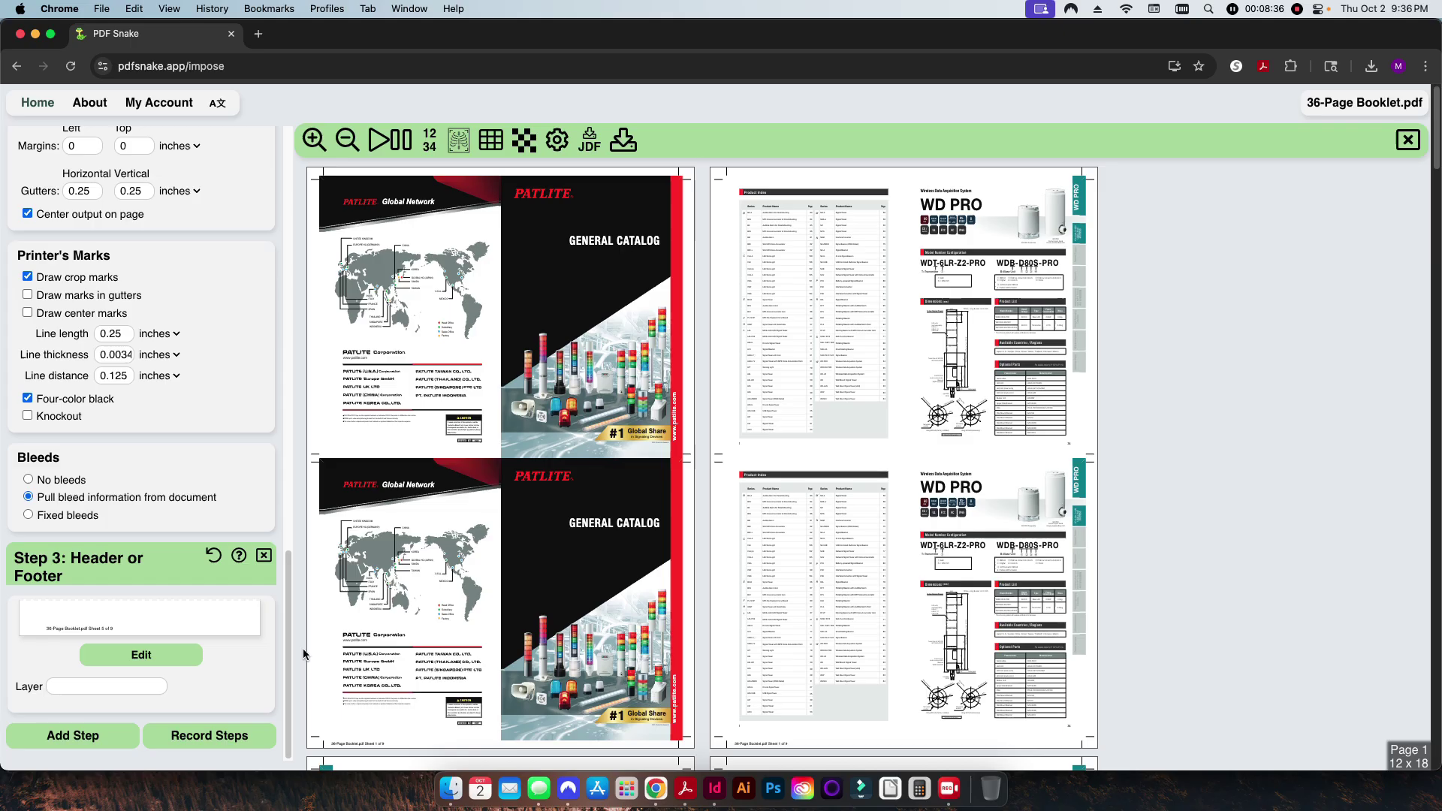
# Download the imposed PDF, hide Chrome, and open the downloaded file in Acrobat
pyautogui.click(623, 141)
pyautogui.press('super+h')
pyautogui.doubleClick(1398, 45)
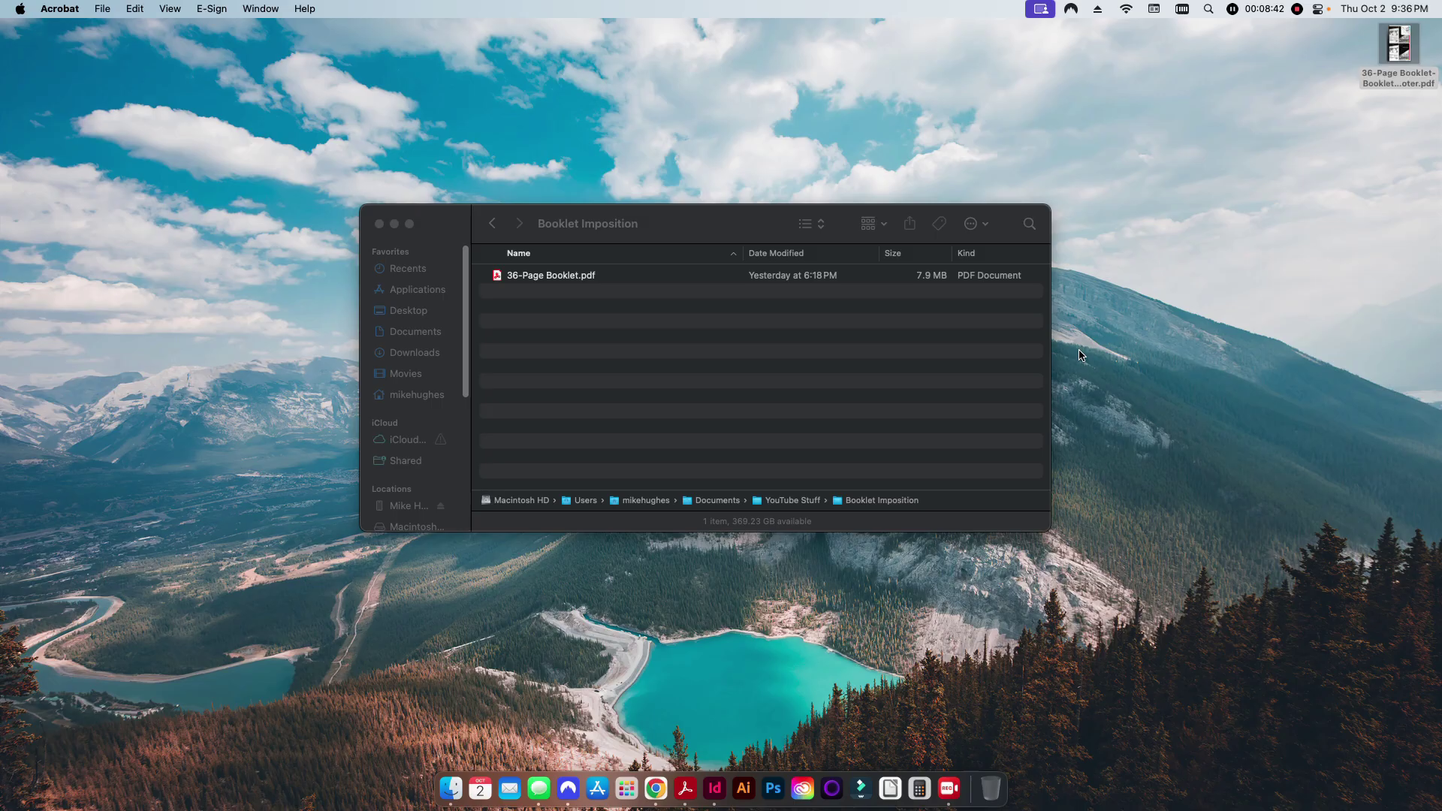